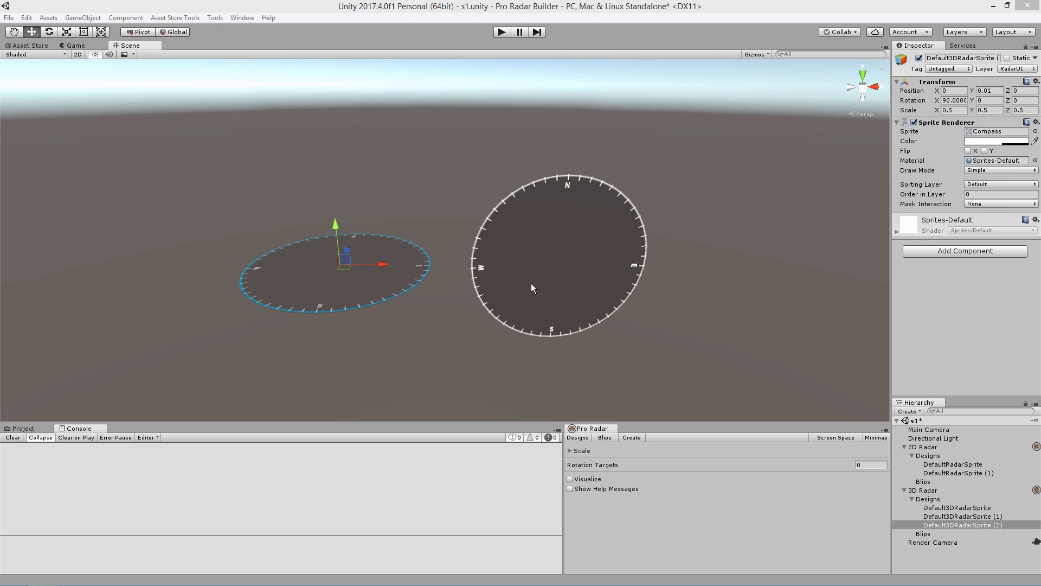
Step: Deselect everything and collapse the 2D Radar and 3D Radar objects in the Hierarchy
left_click(440, 351)
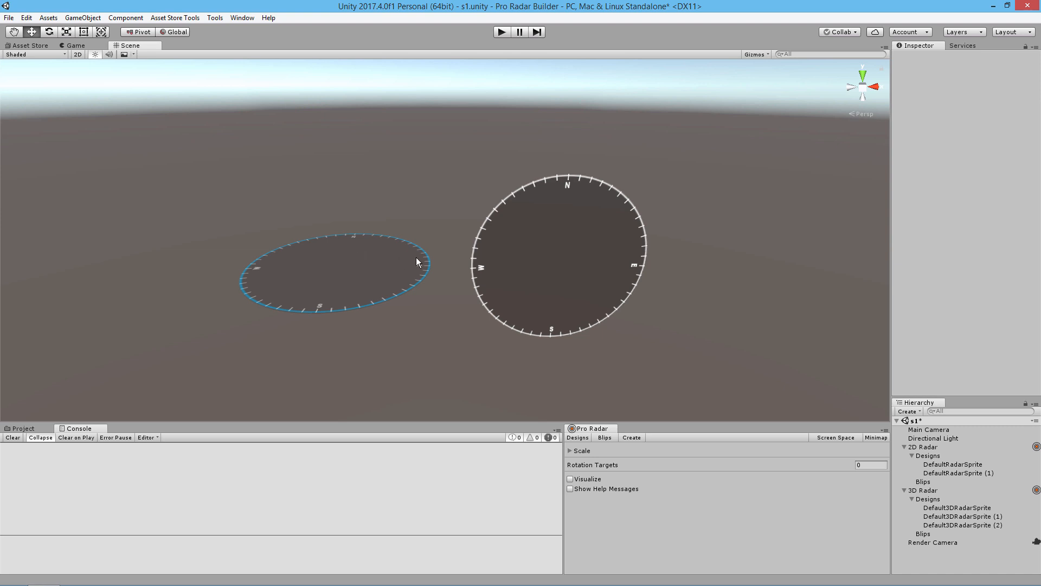
scroll(440, 240, "down", 5)
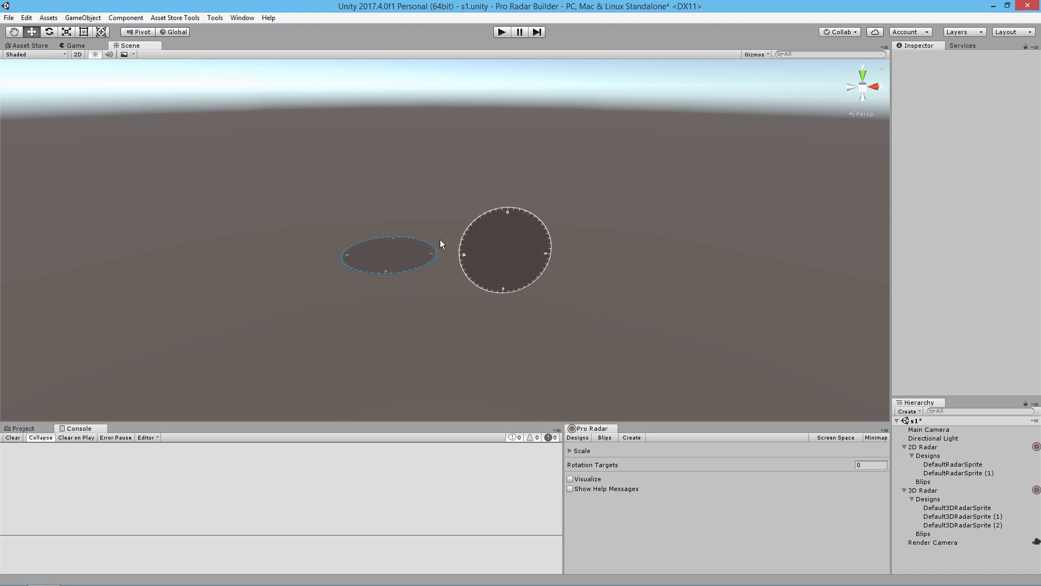
scroll(440, 239, "down", 1)
scroll(440, 240, "down", 1)
scroll(439, 239, "down", 1)
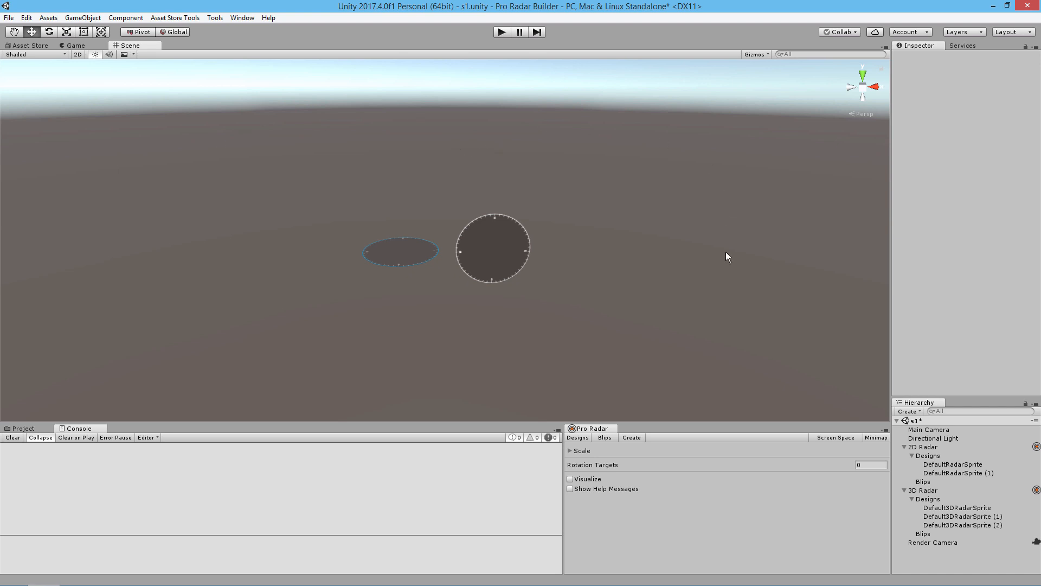
left_click(904, 446)
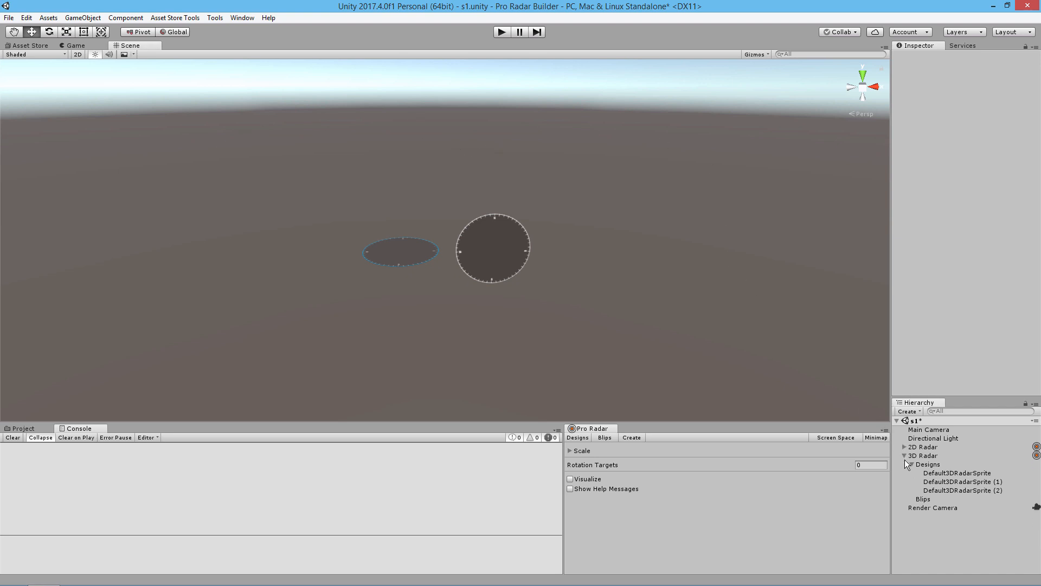
left_click(905, 455)
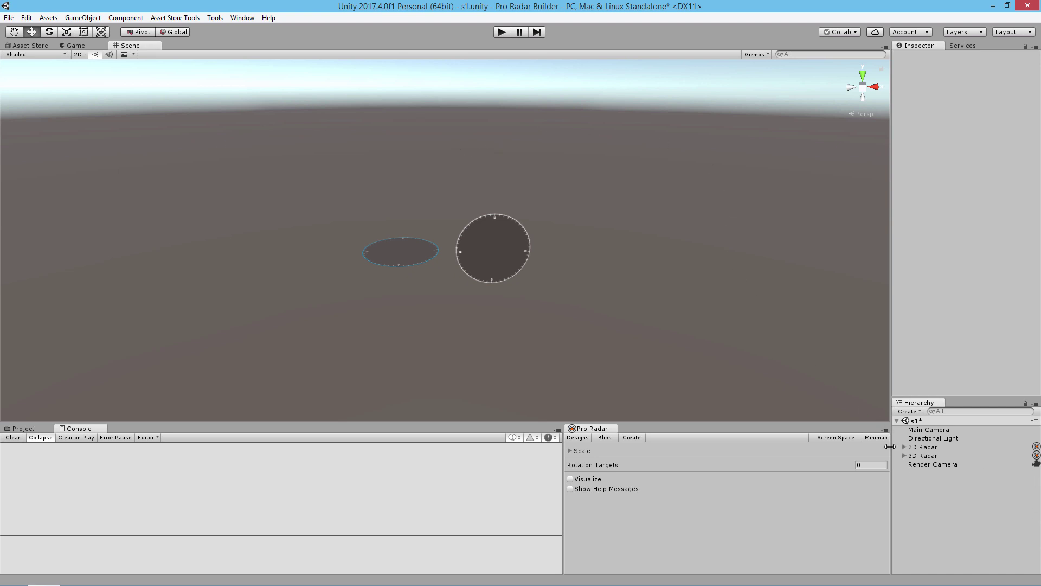
Step: Add a sphere to the scene and rename it Player
left_click(75, 18)
mouse_move(33, 54)
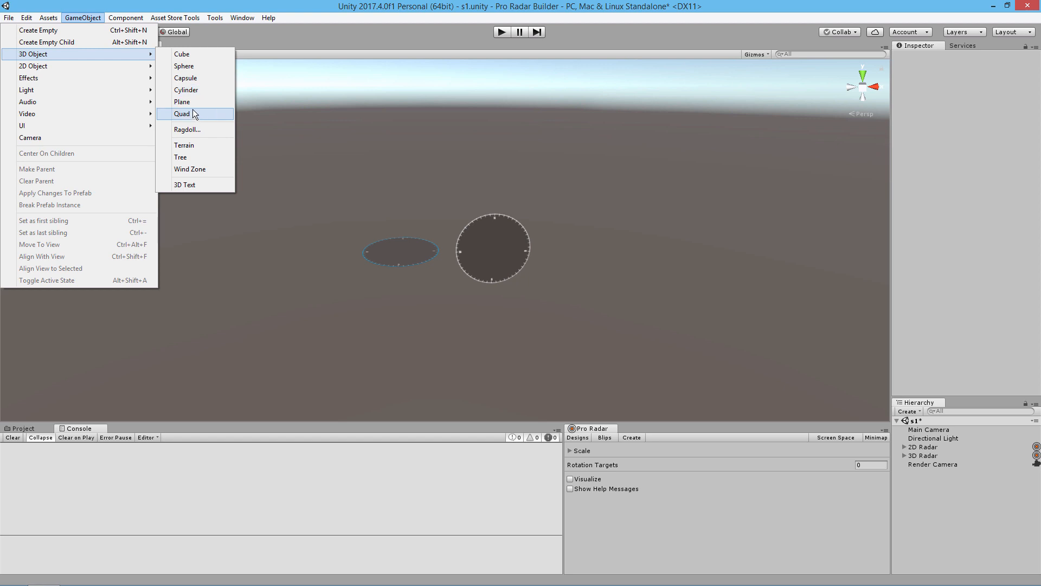
left_click(194, 66)
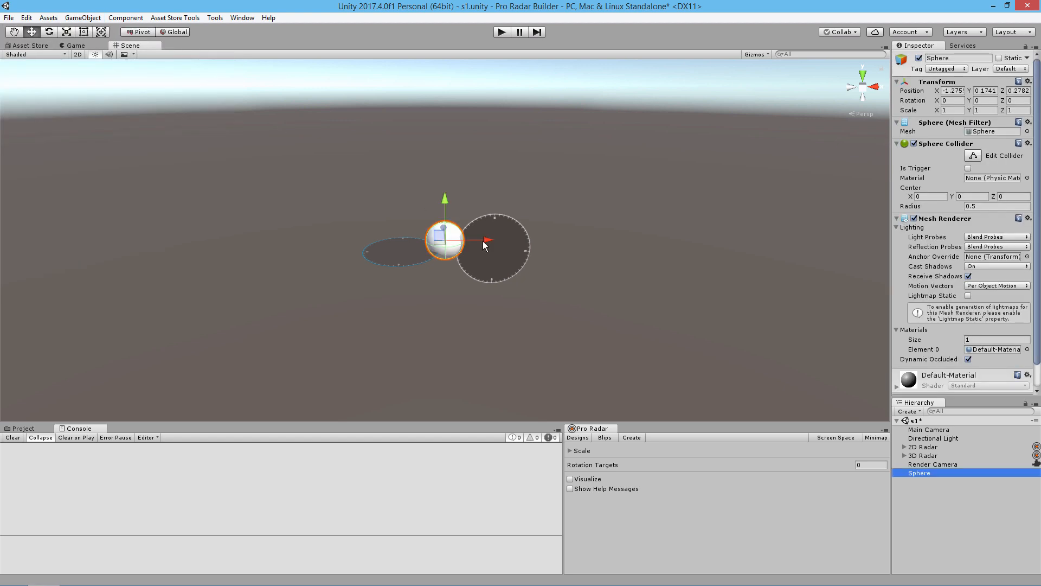
mouse_move(364, 228)
left_mouse_down("alt")
mouse_move(417, 231)
mouse_move(336, 186)
left_mouse_up("alt")
left_click(949, 60)
type("Player")
key("Return")
Step: Add a cube named Enemy and tag it Enemy
left_click(84, 19)
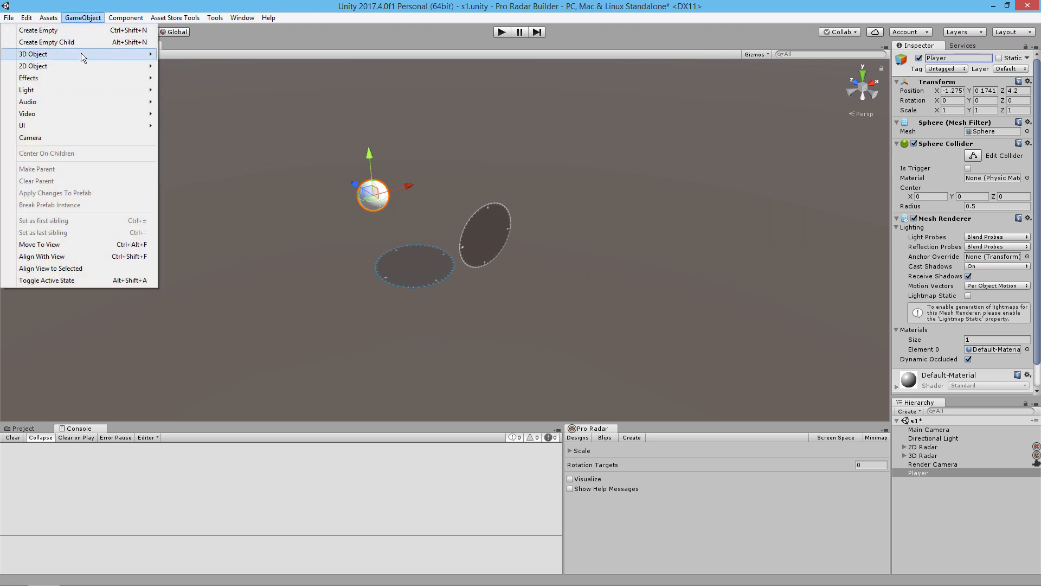
left_click(176, 54)
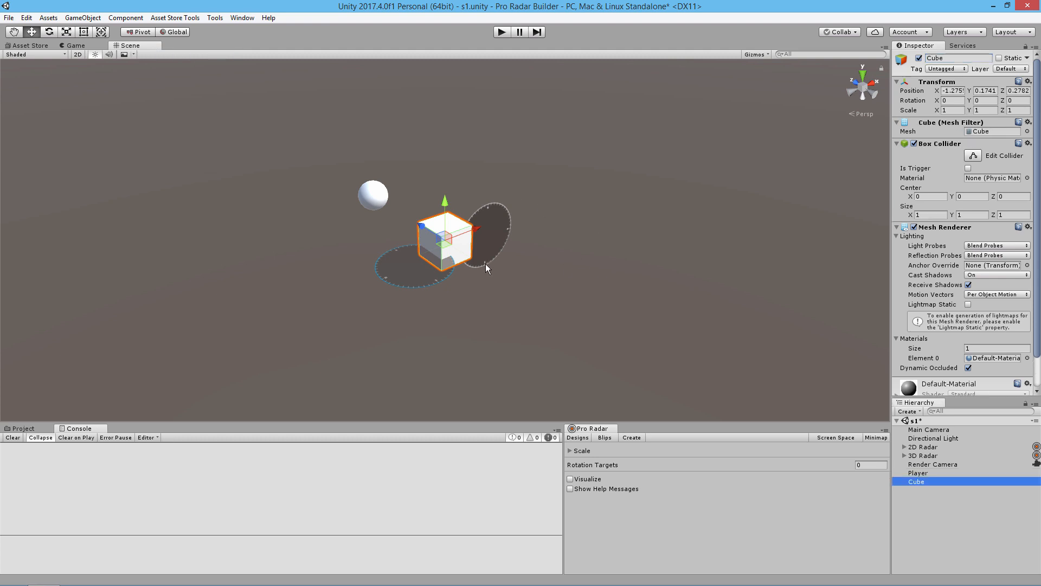
left_click(950, 57)
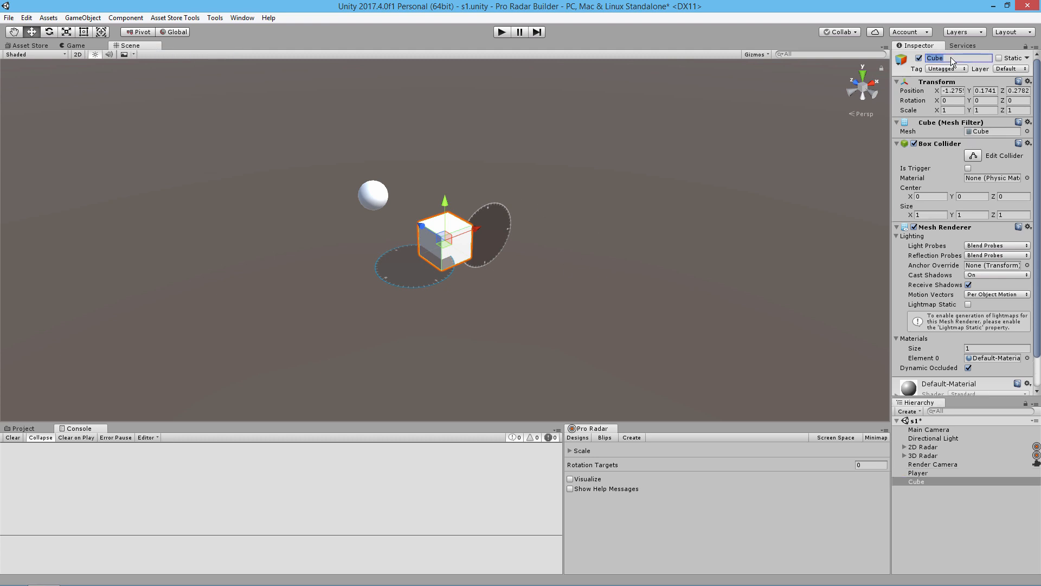
type("Ene")
type("my")
key("Return")
left_click(949, 71)
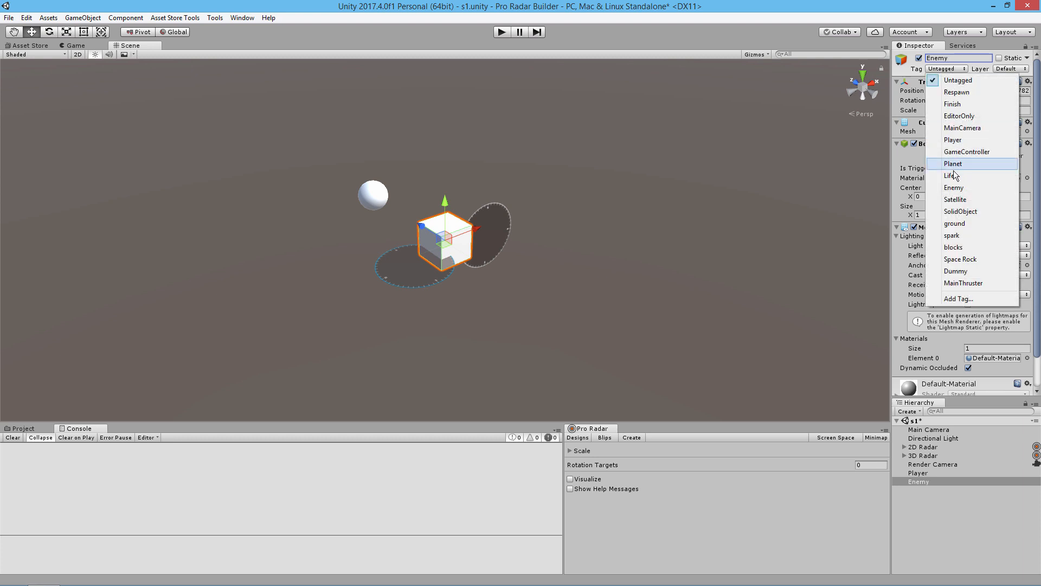
left_click(954, 188)
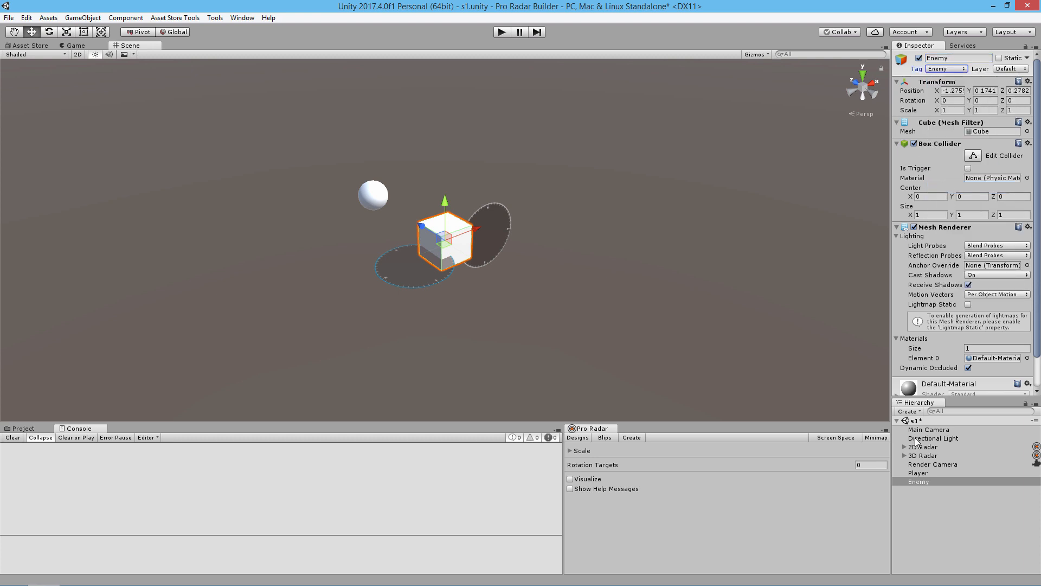
Step: Tag the Player sphere as Player
left_click(920, 474)
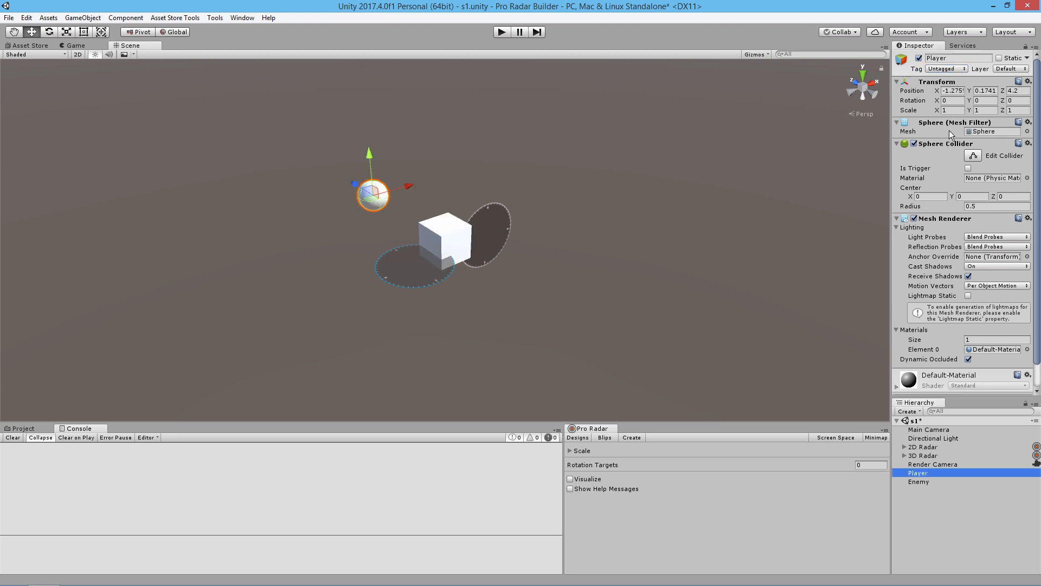
left_click(950, 71)
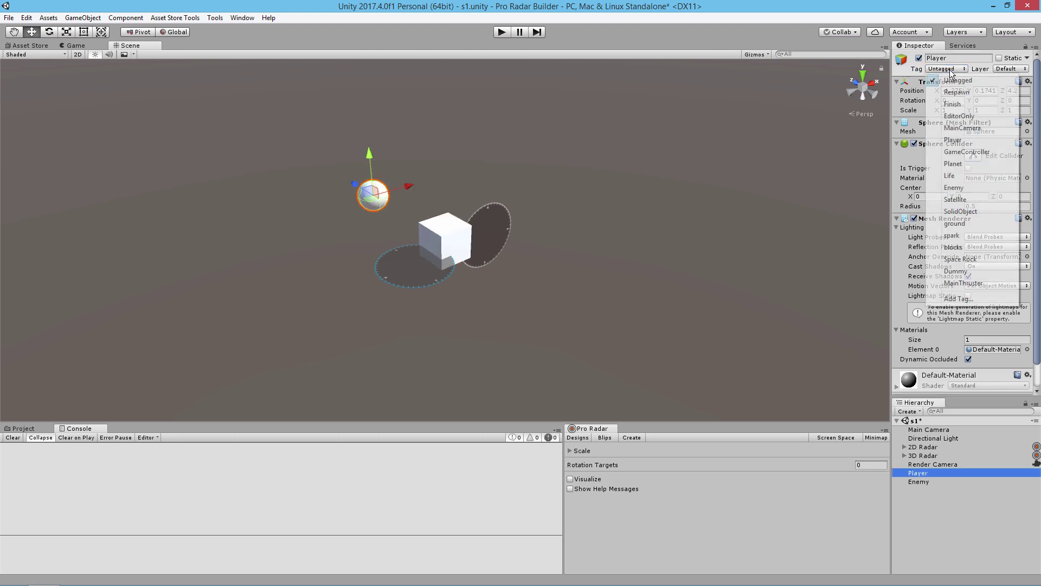
left_click(953, 140)
left_click(919, 472)
Step: From a top view, move the Enemy cube to the upper left and duplicate it three times
key("f")
scroll(489, 218, "down", 3)
scroll(496, 229, "down", 3)
scroll(495, 229, "down", 2)
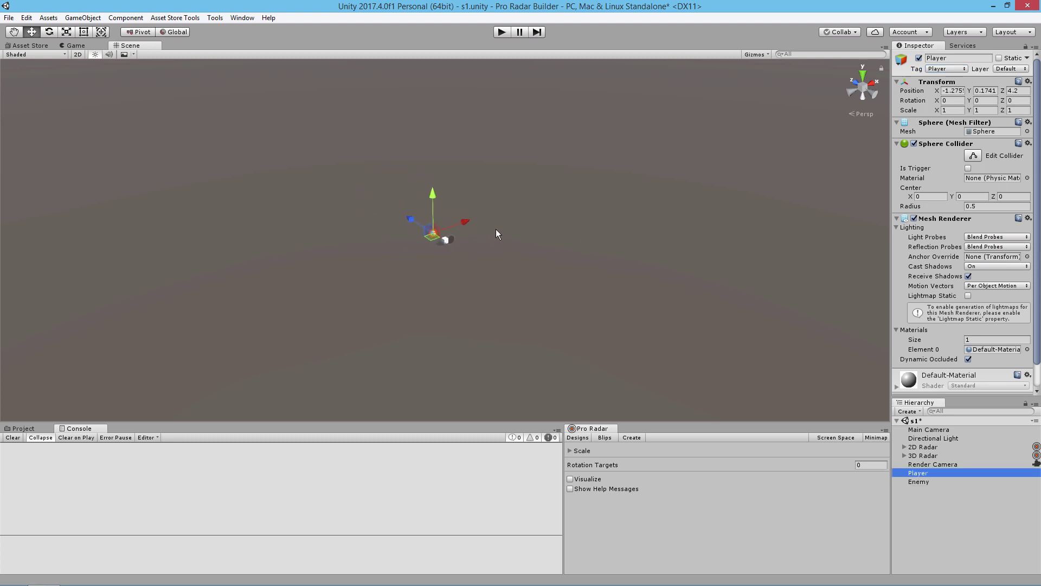
left_click(863, 74)
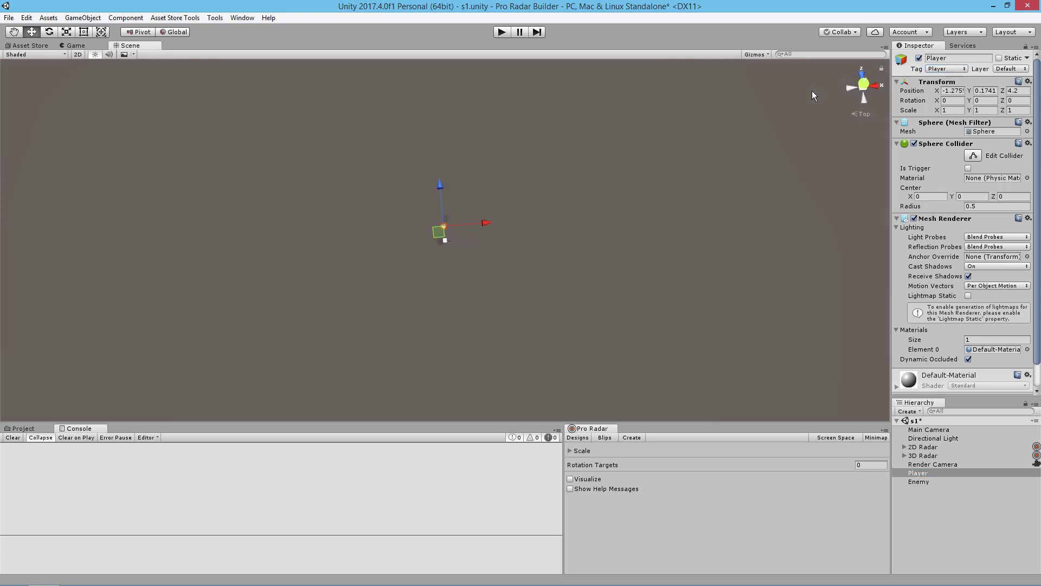
left_click(929, 481)
left_click_drag(448, 236, 243, 113)
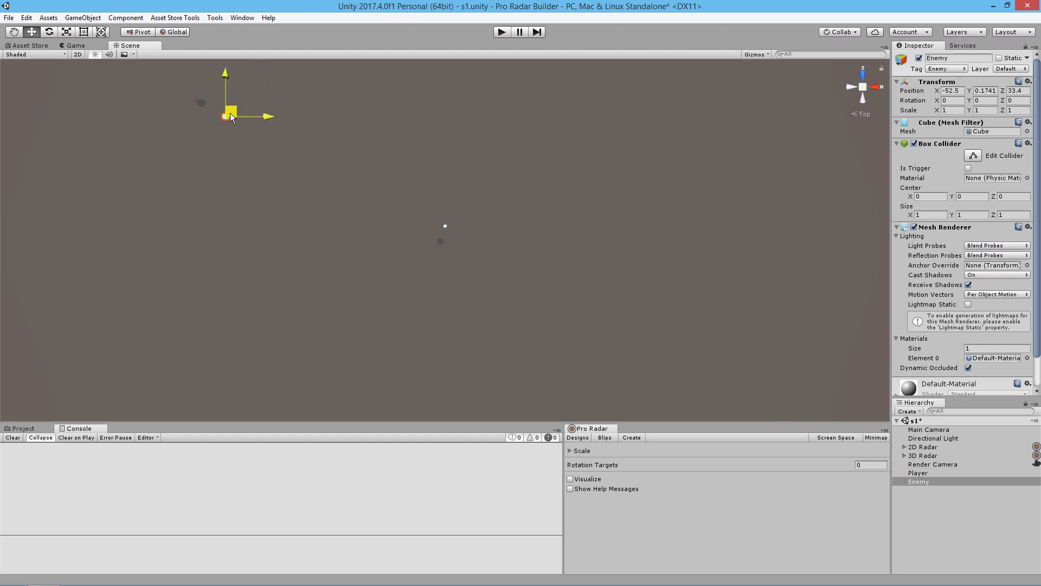
left_click_drag(243, 113, 229, 113)
key("ctrl+d")
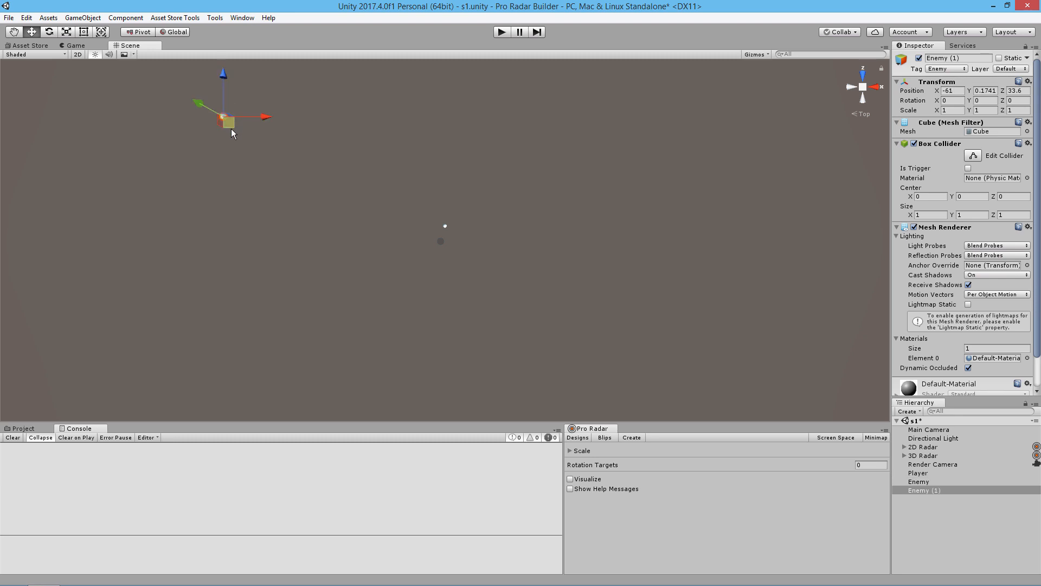
key("ctrl+d")
key("ctrl+d")
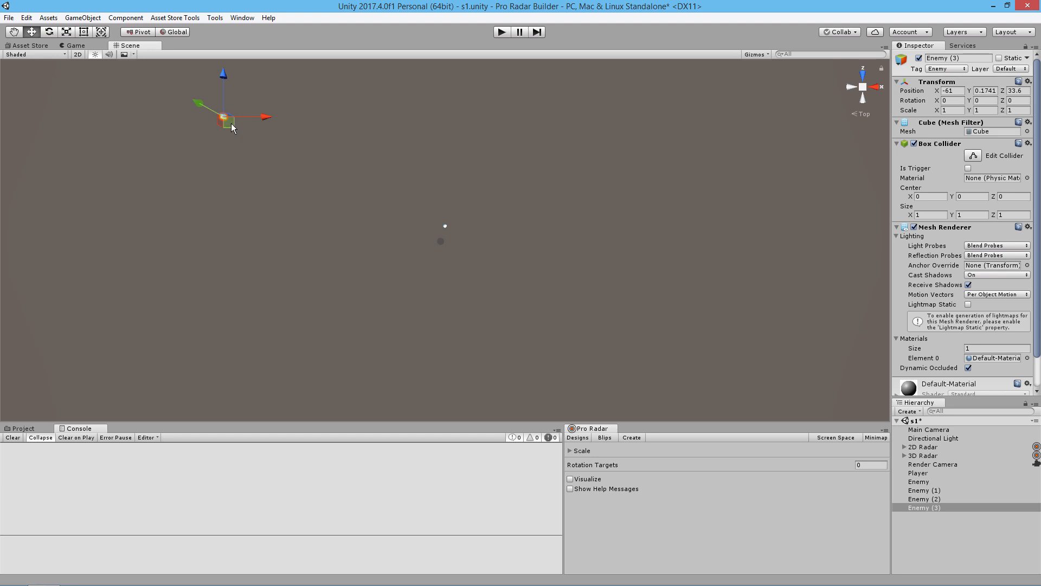
Step: Spread the Enemy copies around the Player: lower right, upper right and lower left
left_click_drag(230, 124, 625, 367)
left_click(223, 119)
mouse_move(236, 124)
left_mouse_down()
mouse_move(606, 140)
mouse_move(774, 114)
left_mouse_up()
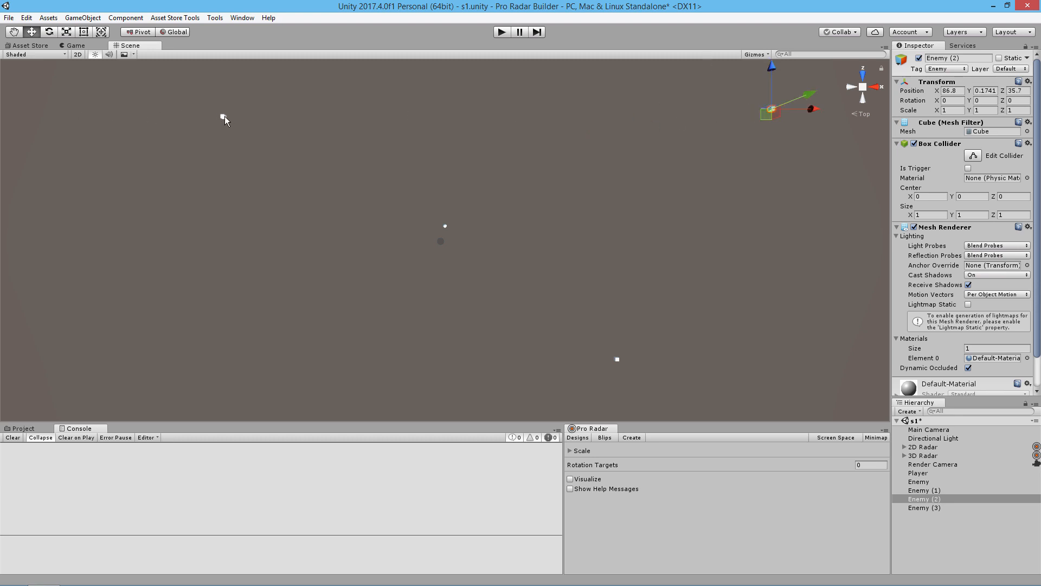
left_click(224, 118)
mouse_move(224, 118)
left_mouse_down()
mouse_move(220, 328)
mouse_move(69, 366)
mouse_move(126, 348)
left_mouse_up()
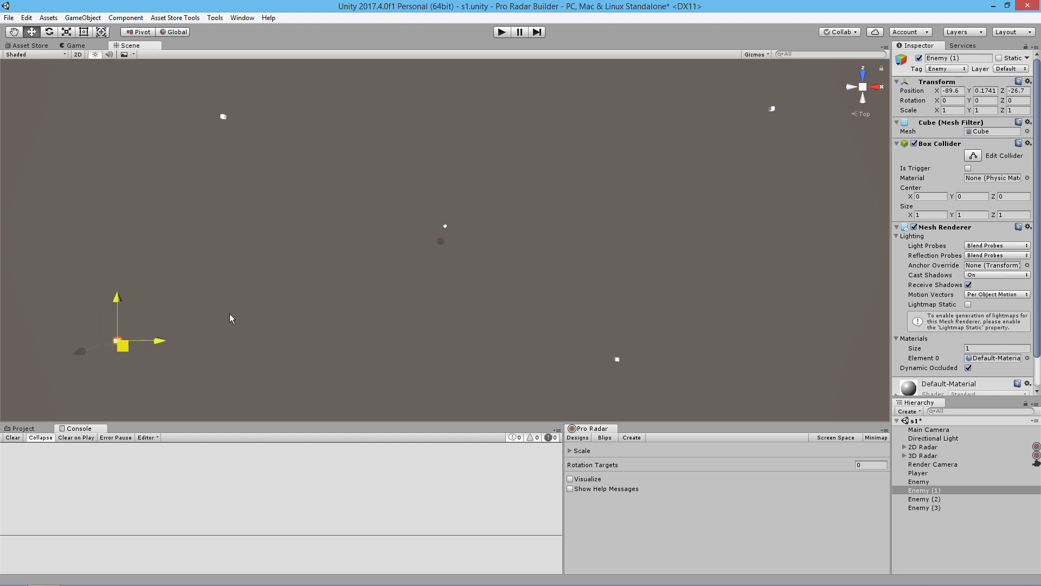
left_click_drag(125, 349, 274, 310)
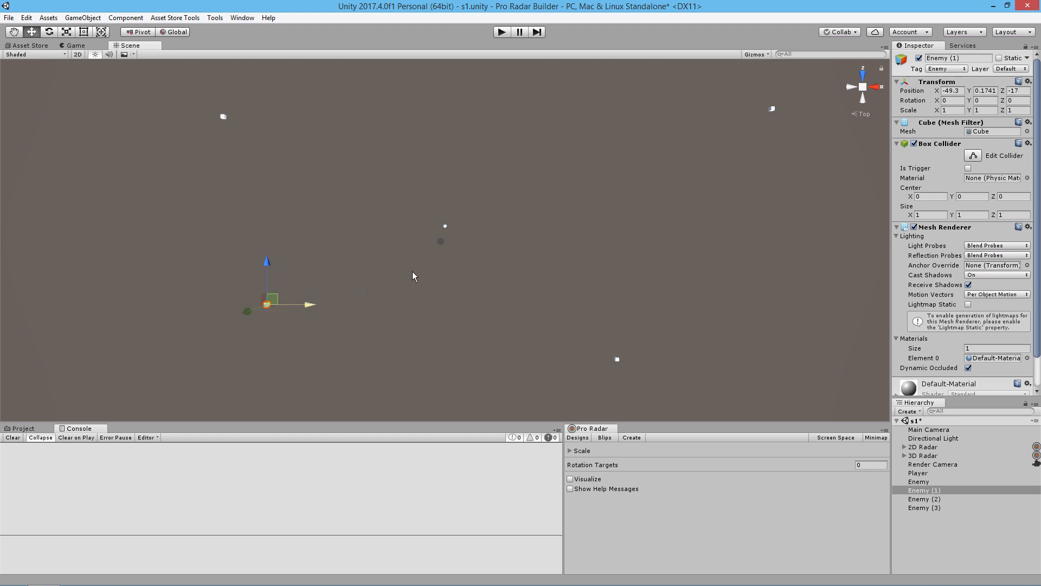
Step: From the back view, lower Enemy (1) below the ground and raise Enemy (3) above it
left_click(864, 102)
left_click_drag(232, 204, 235, 298)
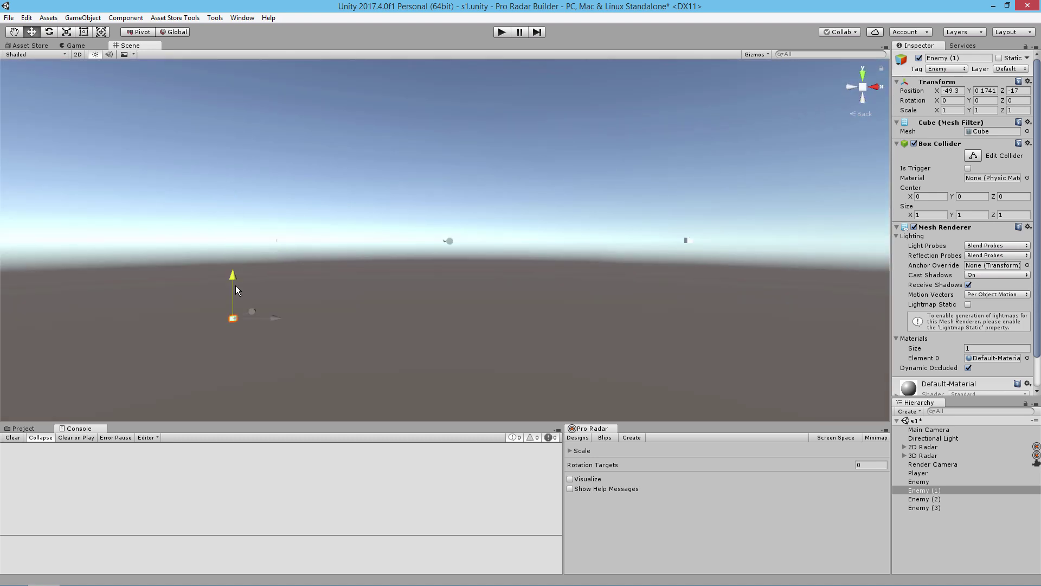
left_click(686, 242)
left_click_drag(691, 197, 695, 62)
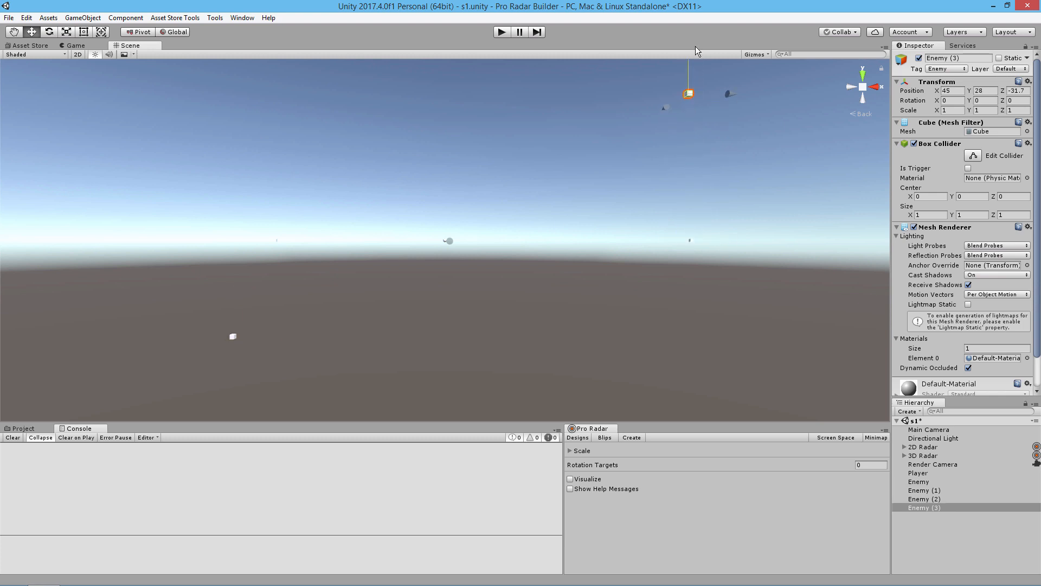
mouse_move(694, 62)
left_mouse_down()
mouse_move(688, 236)
mouse_move(708, 265)
left_mouse_up()
left_click(691, 241)
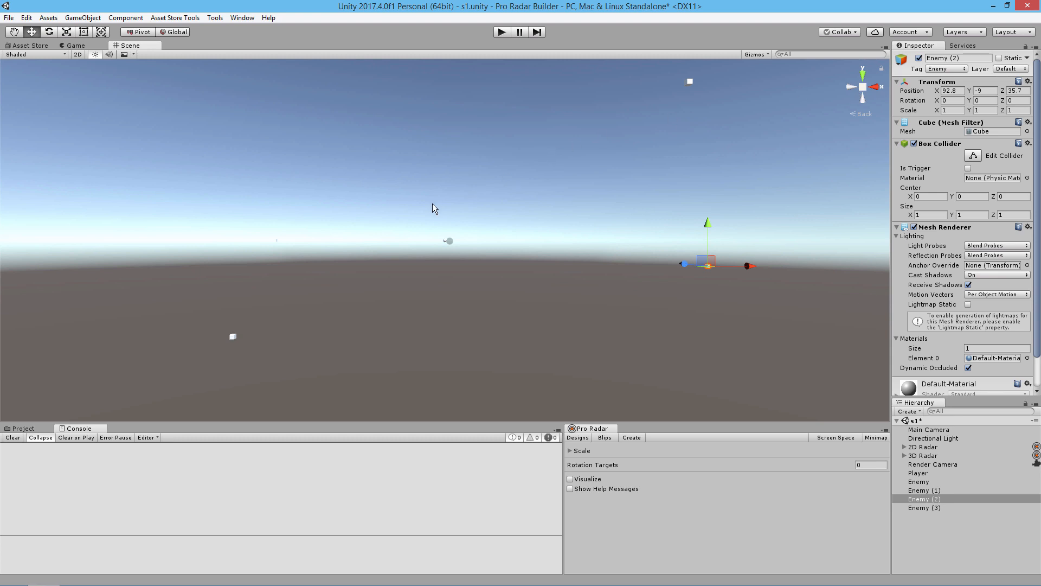
Step: Deselect and orbit to look down on the player and both radar discs
mouse_move(321, 142)
left_mouse_down("alt")
mouse_move(359, 293)
mouse_move(464, 237)
left_mouse_up("alt")
left_click(464, 234)
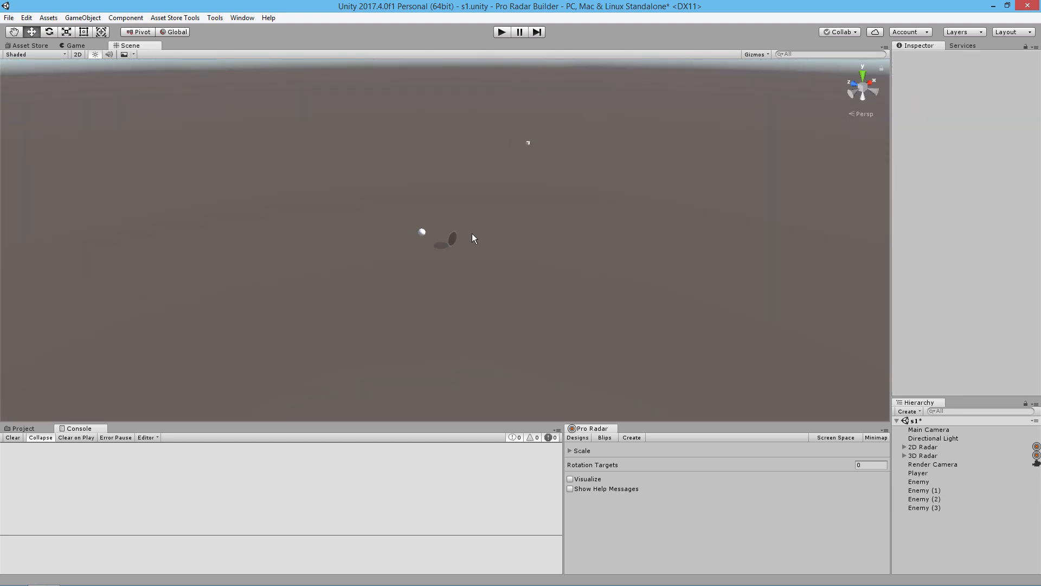
scroll(477, 243, "up", 2)
scroll(477, 243, "up", 2)
scroll(476, 243, "up", 3)
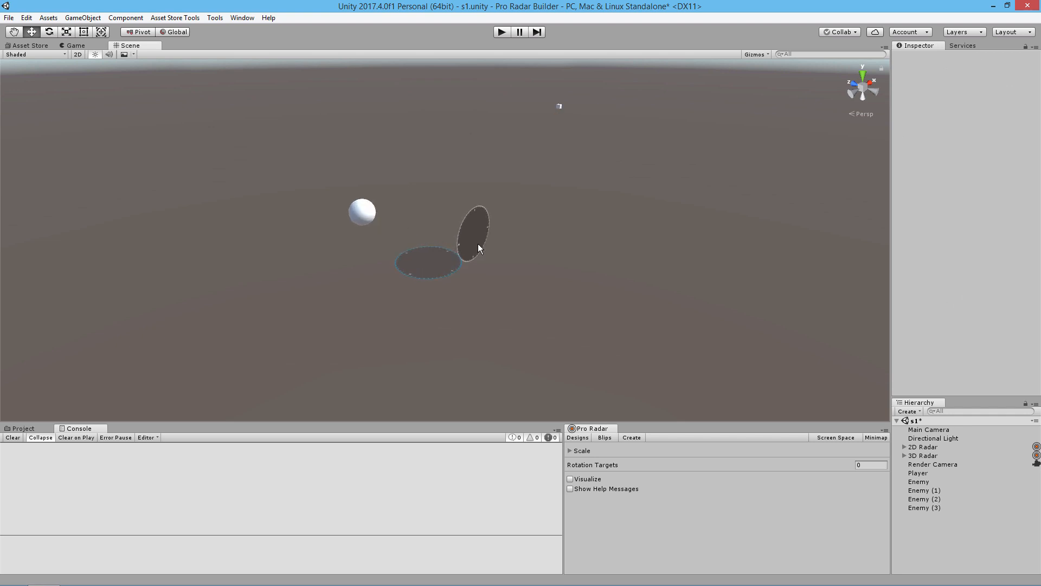
scroll(488, 246, "up", 4)
left_click_drag(554, 263, 455, 268, "alt")
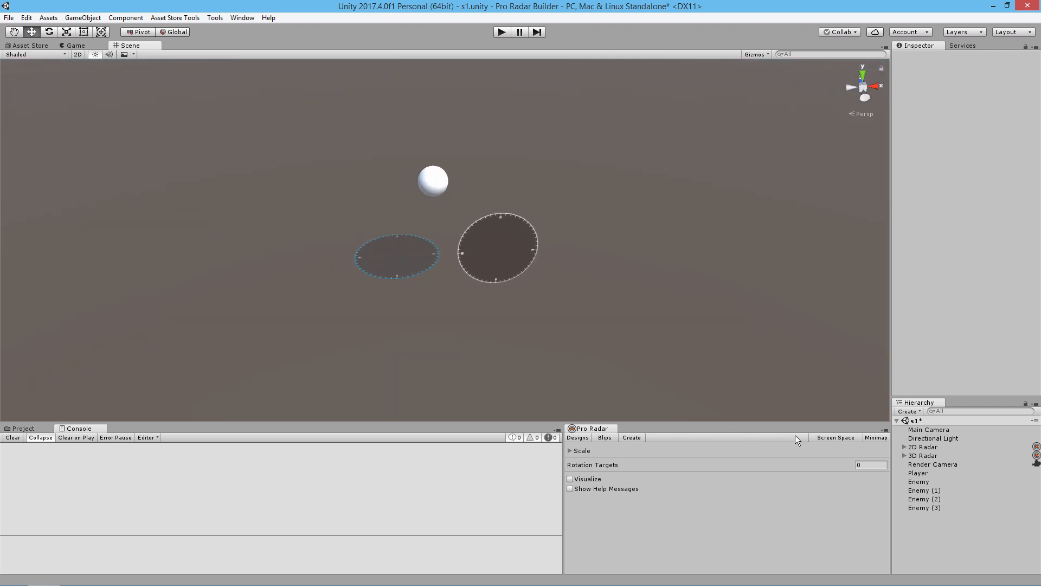
Step: On the 2D Radar's Blips settings, activate the Player blip and set its layer to RadarUI
left_click(920, 448)
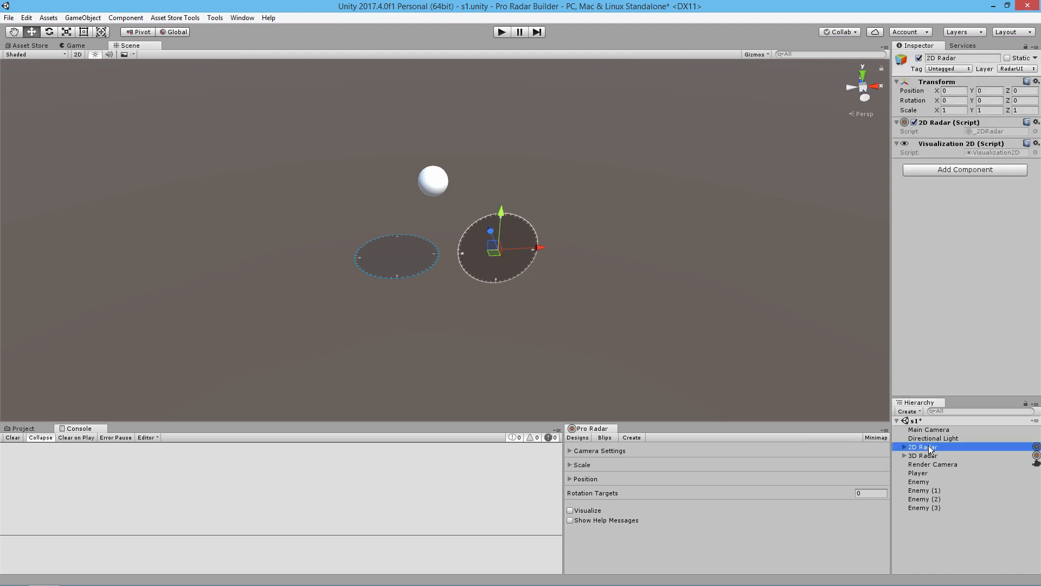
left_click(603, 439)
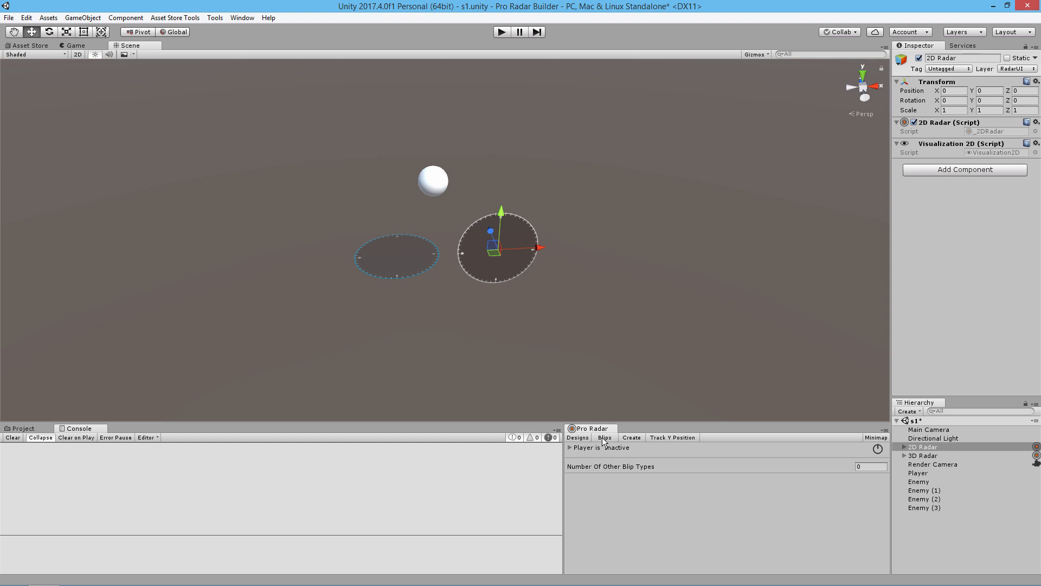
left_click(570, 449)
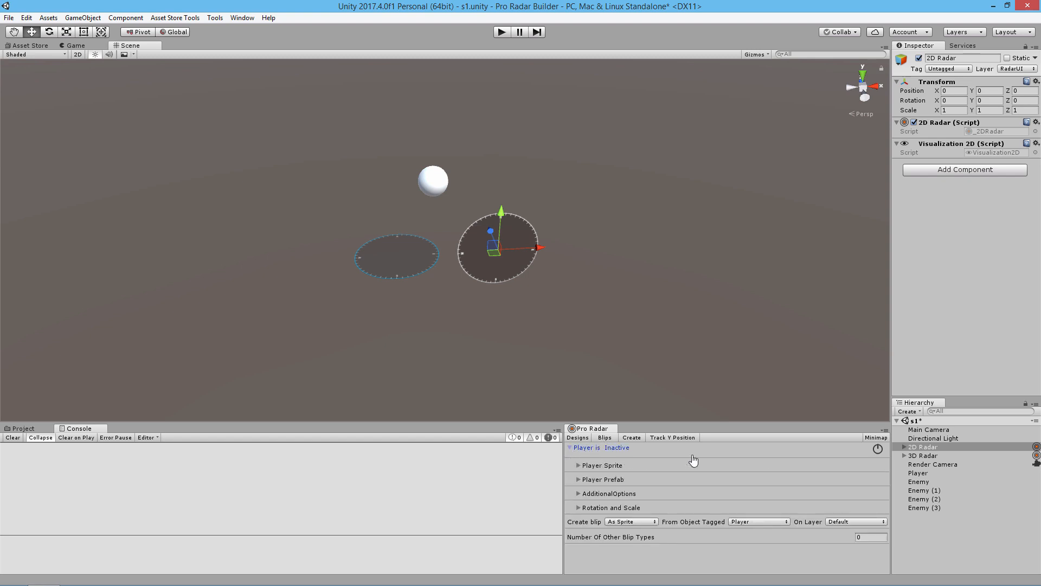
left_click(877, 450)
left_click(847, 521)
left_click(859, 455)
left_click(570, 449)
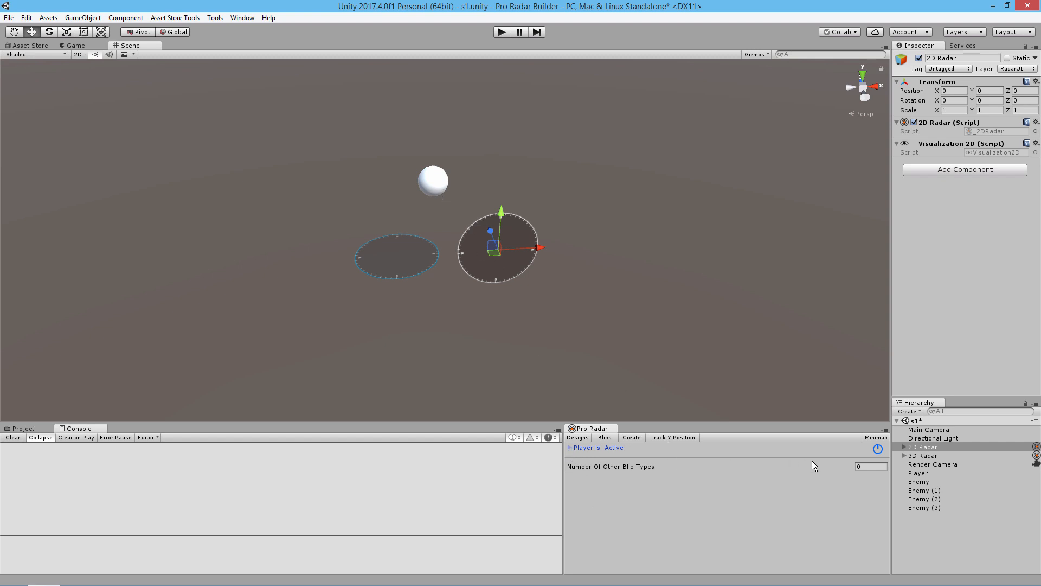
Step: Add one other blip type, active for Enemy-tagged objects on the RadarUI layer
left_click(869, 467)
type("1")
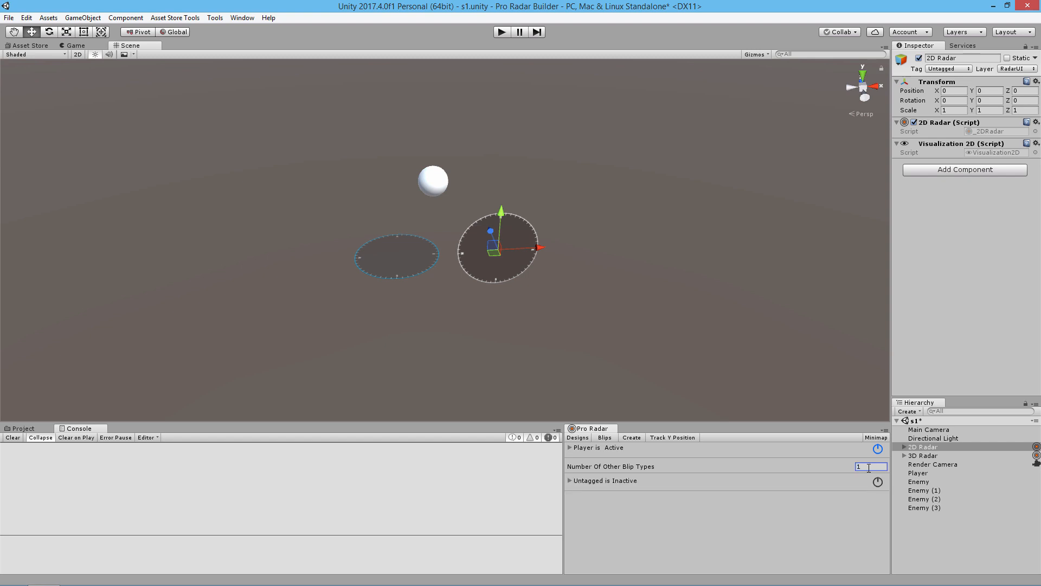
left_click(878, 482)
left_click(570, 481)
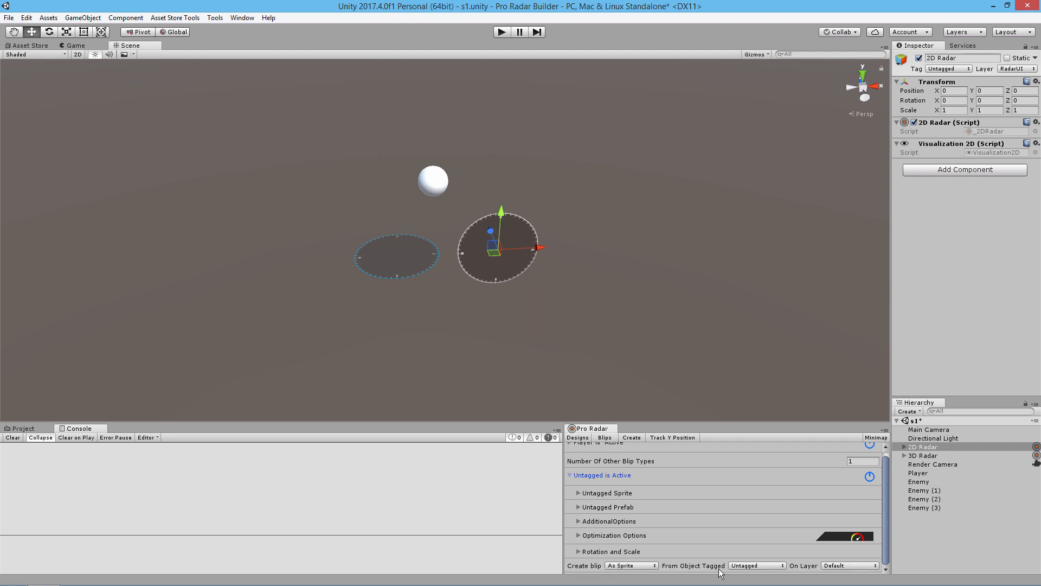
left_click(757, 568)
left_click(757, 451)
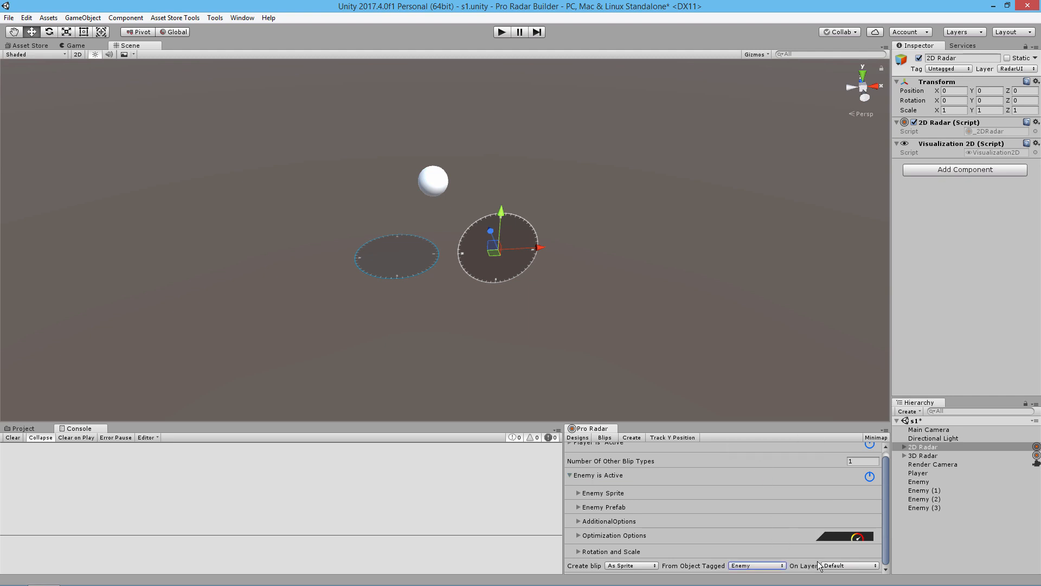
left_click(834, 565)
left_click(857, 499)
scroll(590, 525, "up", 1)
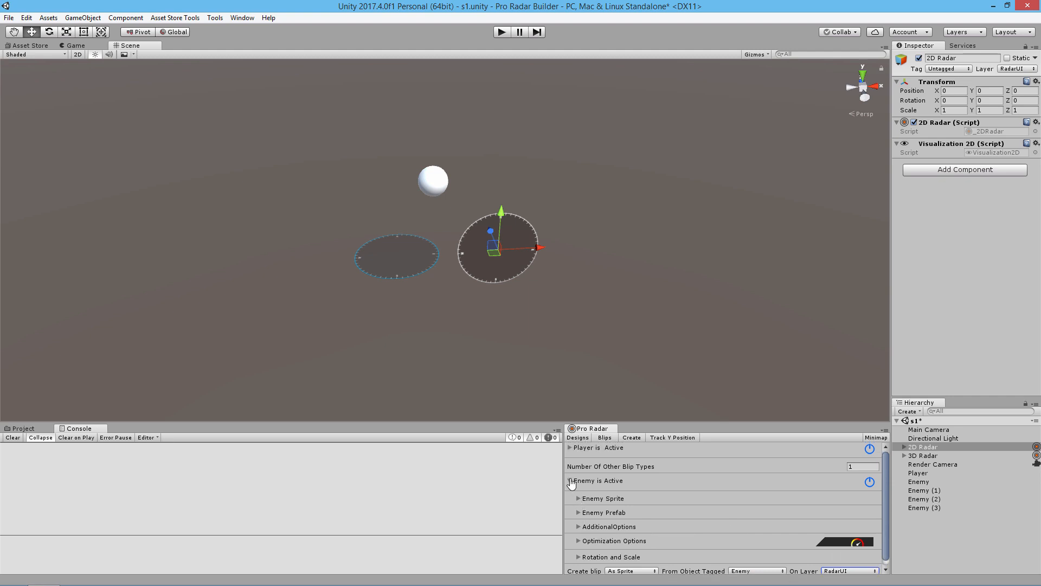
left_click(570, 481)
left_click(570, 449)
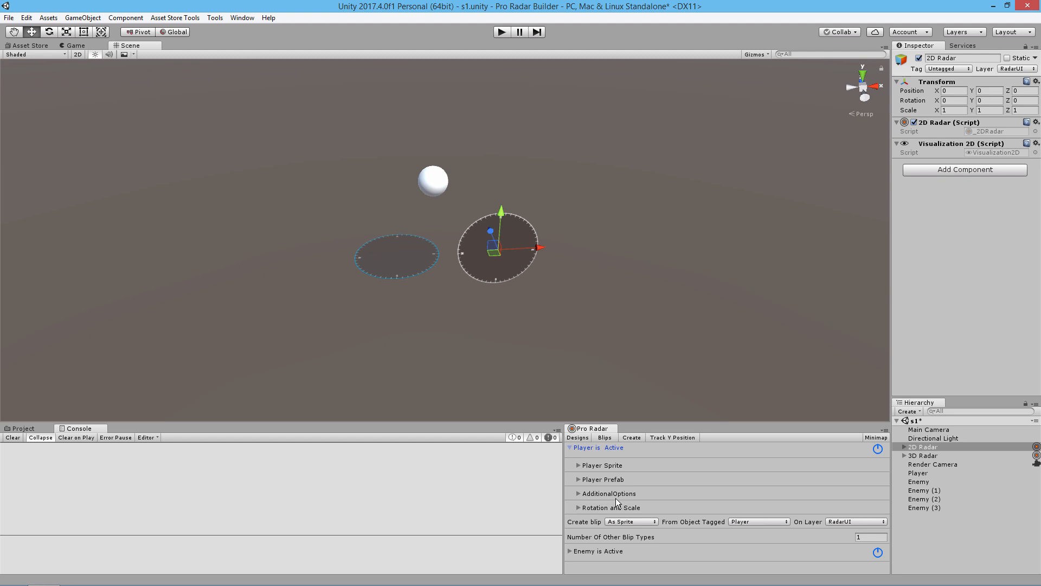
Step: In Player Sprite settings, try creating the blip As Mesh, then set it back to As Sprite
left_click(578, 464)
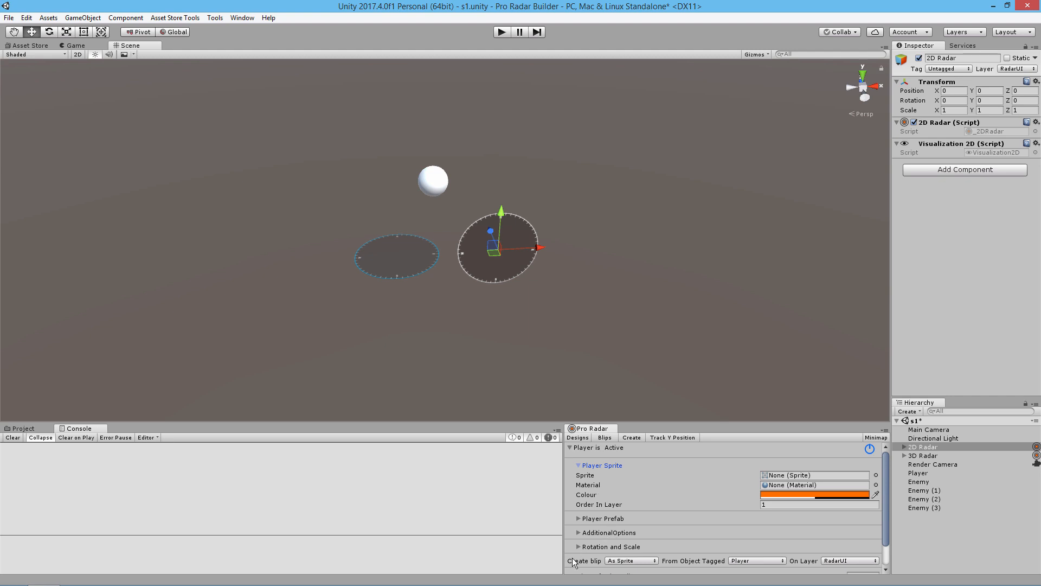
left_click(617, 562)
left_click(628, 561)
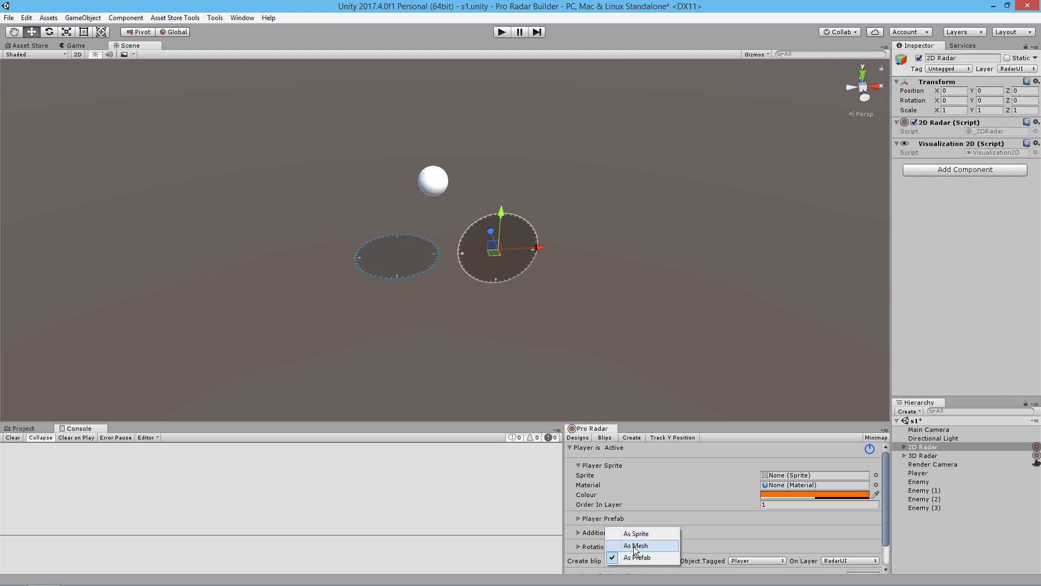
left_click(635, 546)
scroll(666, 537, "down", 3)
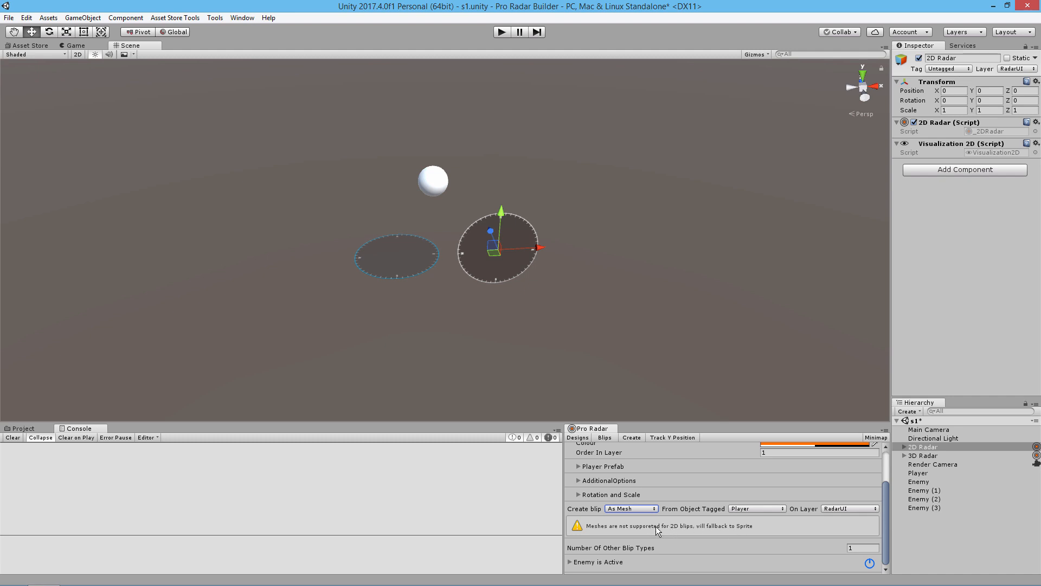
left_click(643, 509)
left_click(640, 521)
scroll(640, 521, "up", 2)
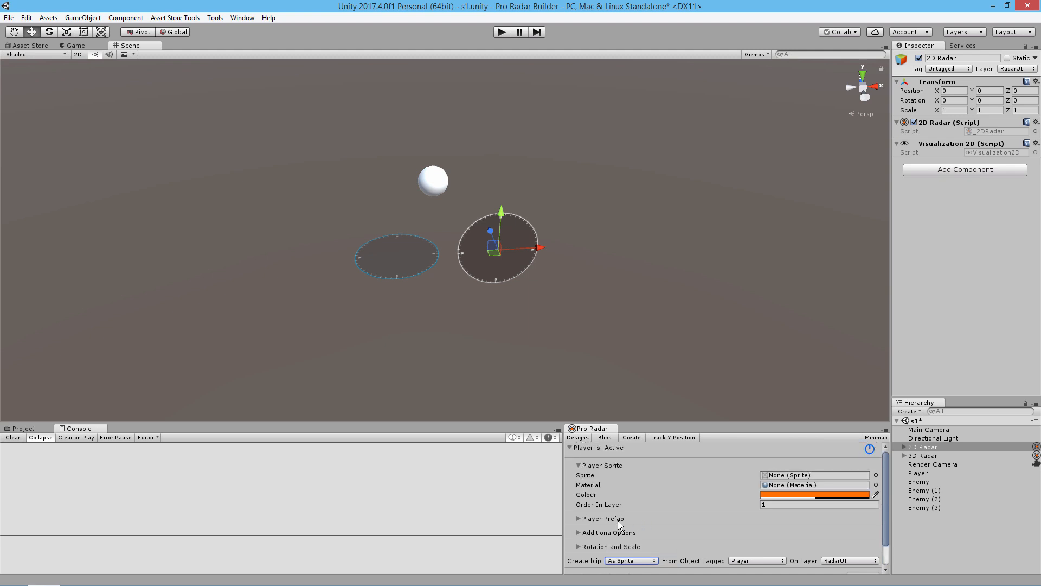
Step: Give the Player blip the Blip6 sprite and the Sprites-Default material
left_click(876, 476)
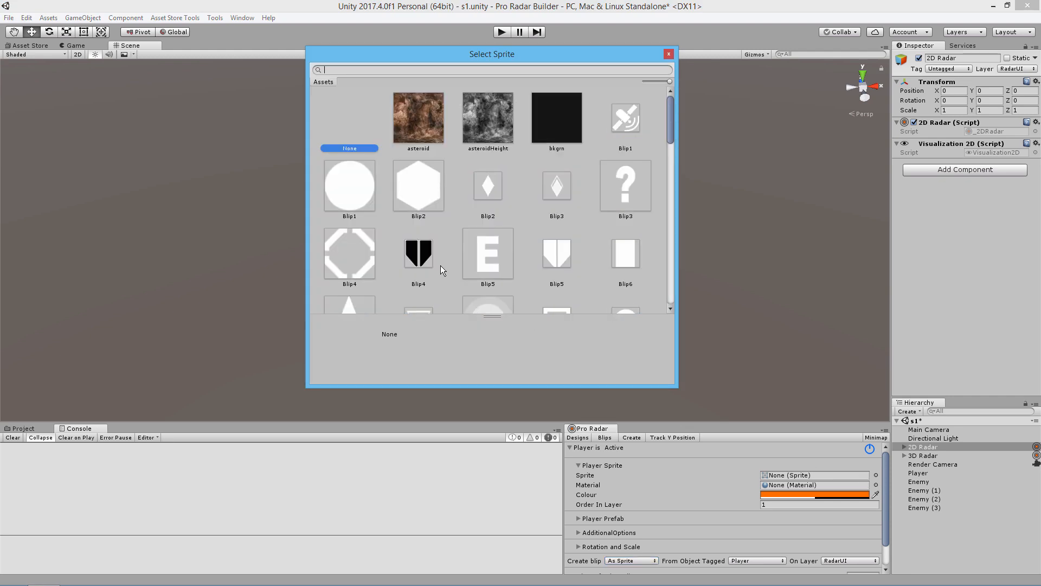
left_click(363, 306)
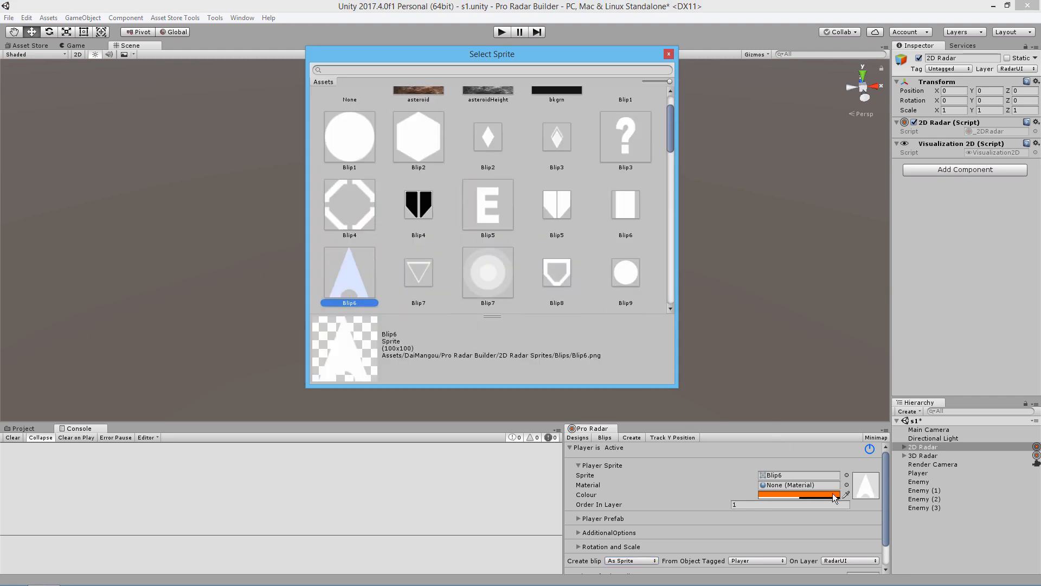
left_click(846, 484)
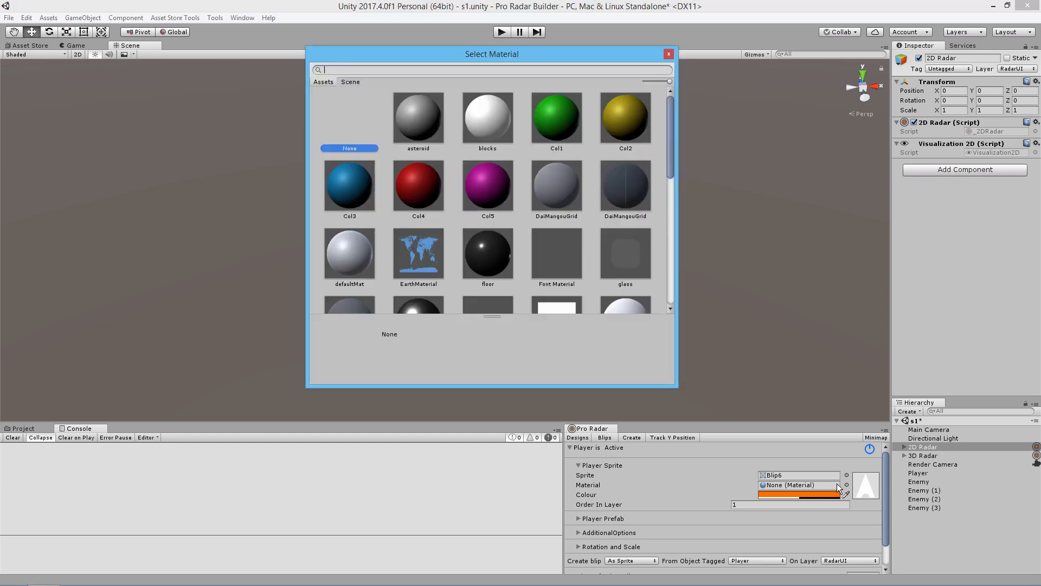
type("def")
key("Down")
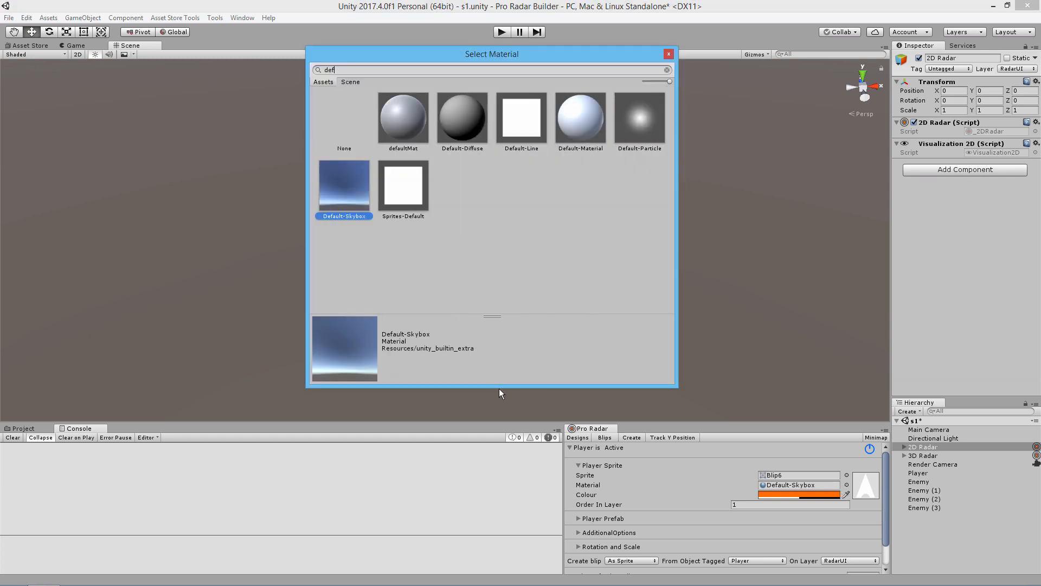
key("Right")
key("Return")
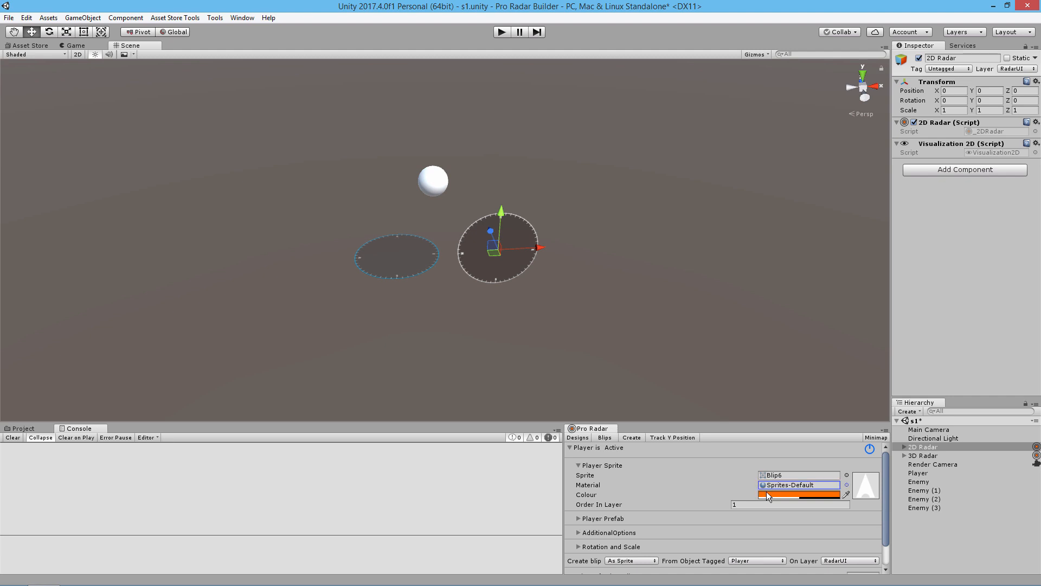
Step: Set the Player blip colour to blue
left_click(767, 493)
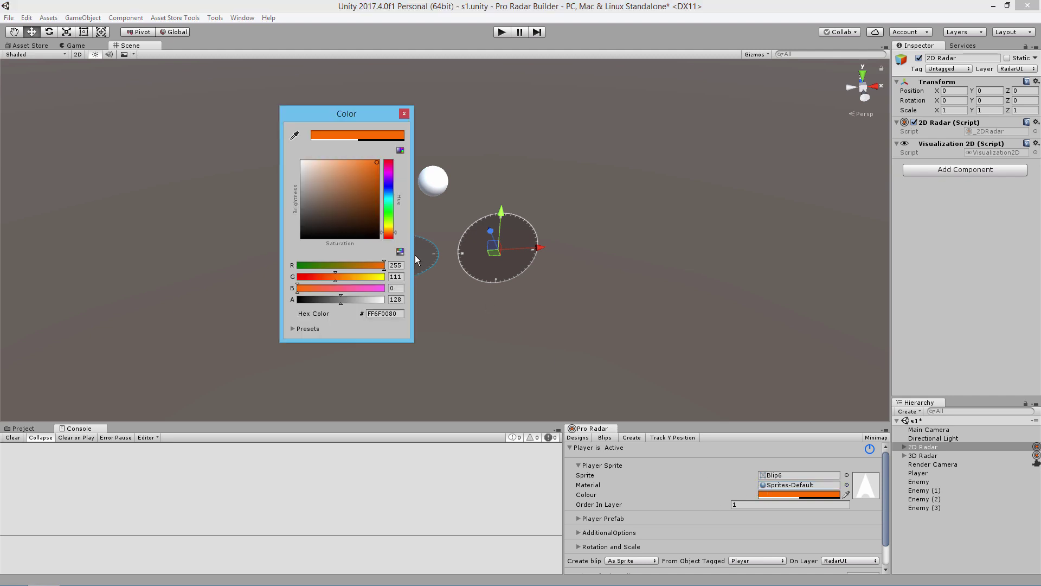
left_click(390, 200)
left_click(404, 113)
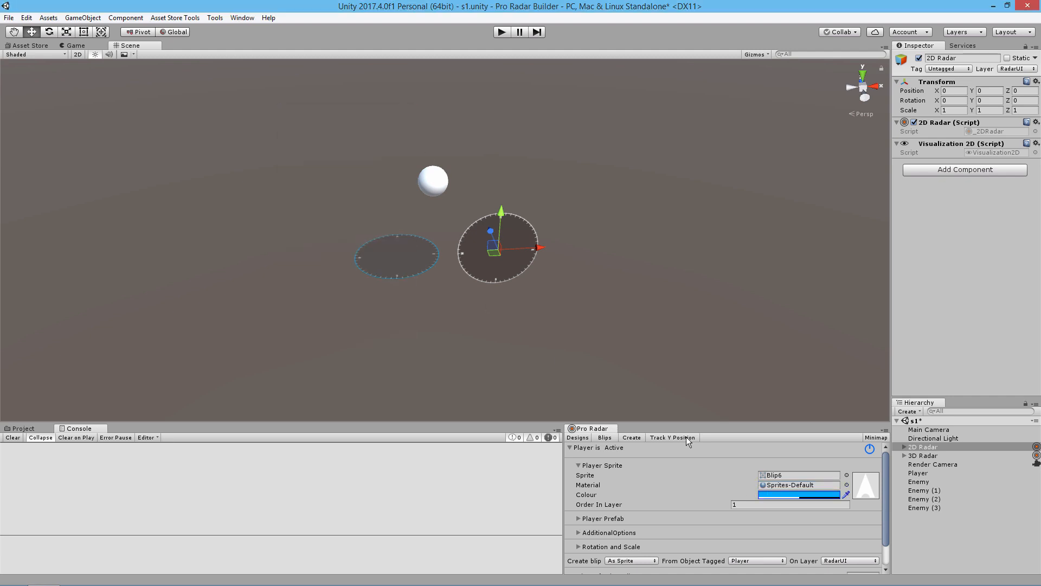
Step: Under Rotation and Scale, set the Player blip's scale to 0.1 and fold the settings away
left_click(578, 465)
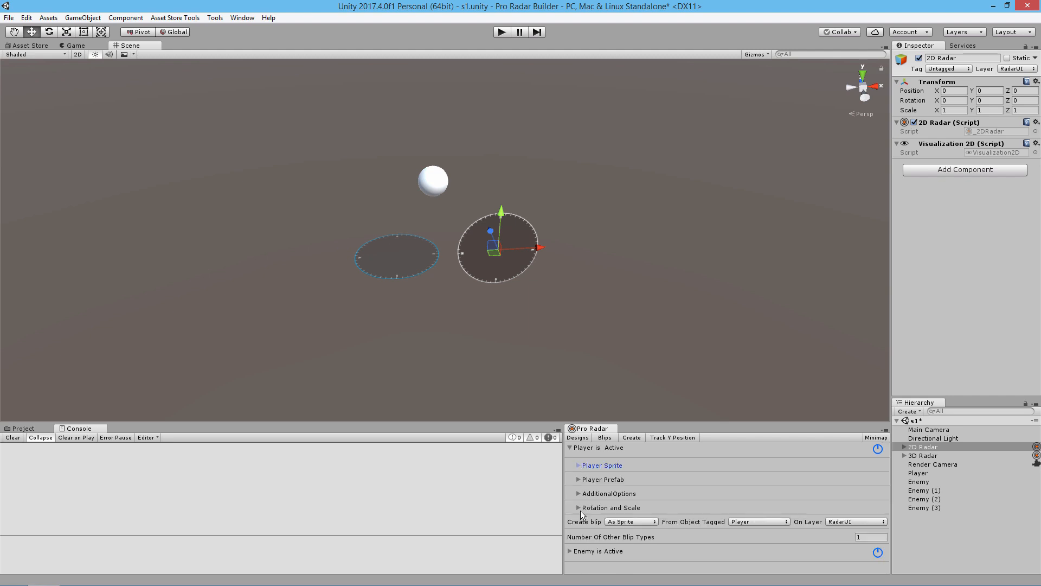
left_click(578, 508)
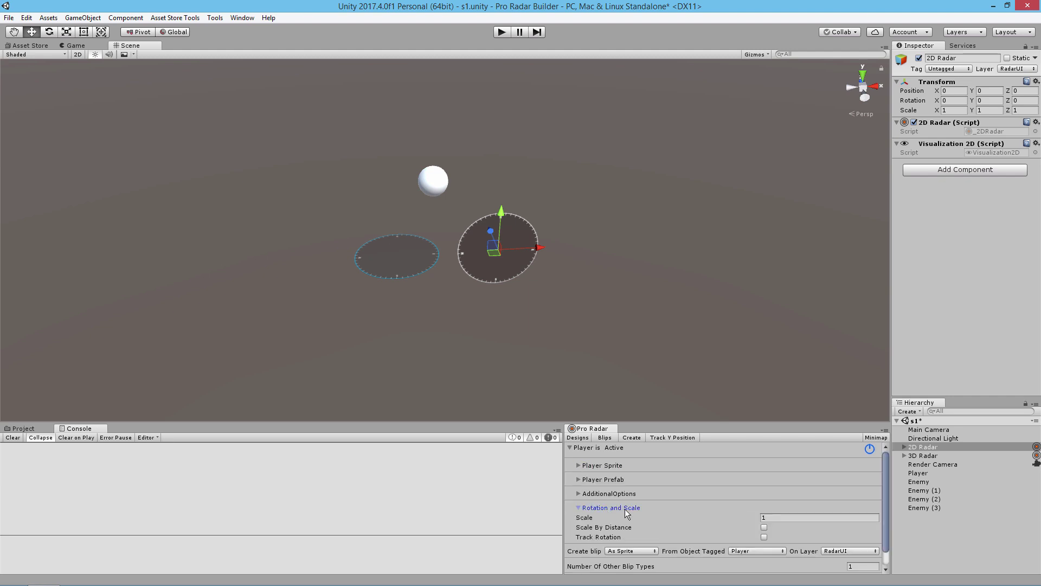
left_click(776, 518)
type("2")
key("BackSpace")
type("2")
key("BackSpace")
type("1")
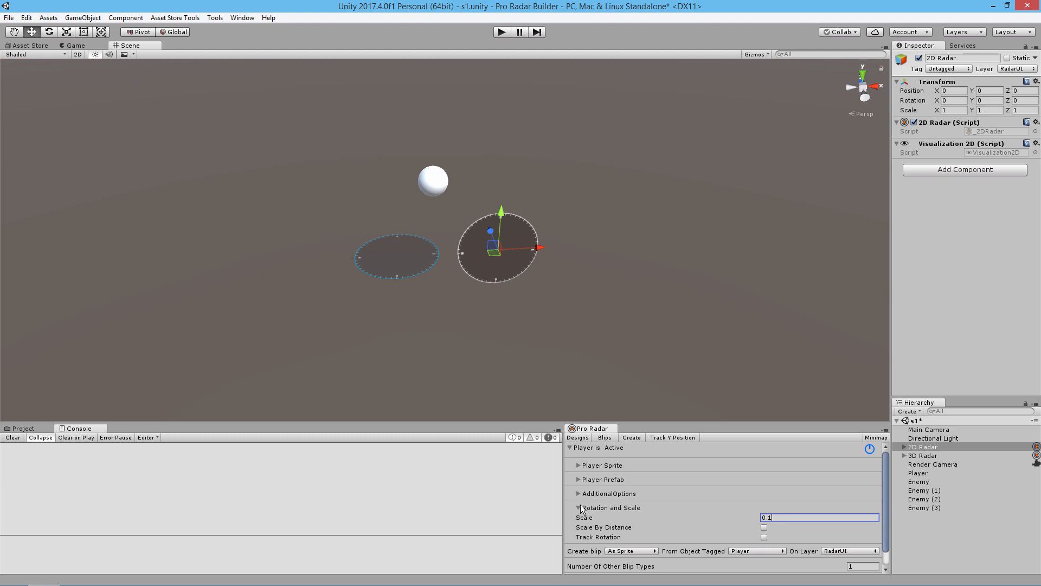
left_click(579, 507)
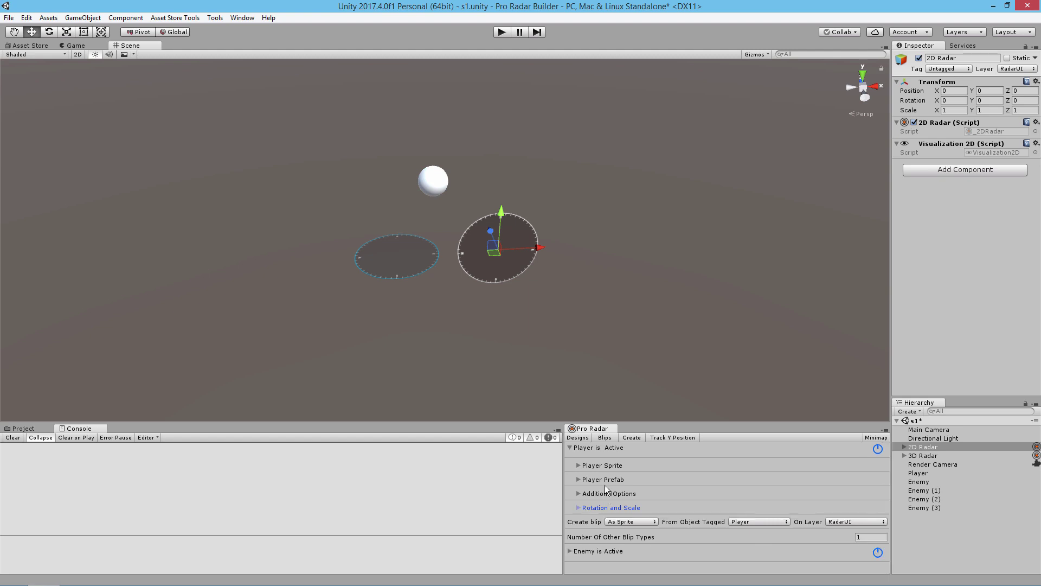
left_click(569, 449)
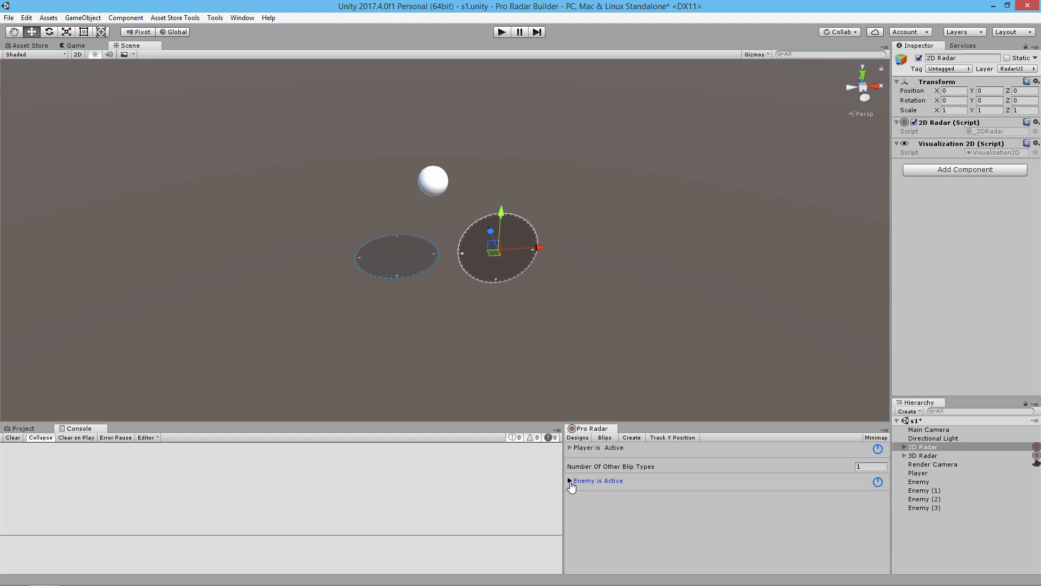
Step: Give the Enemy blip the Blip9 sprite and the Sprites-Default material
left_click(570, 481)
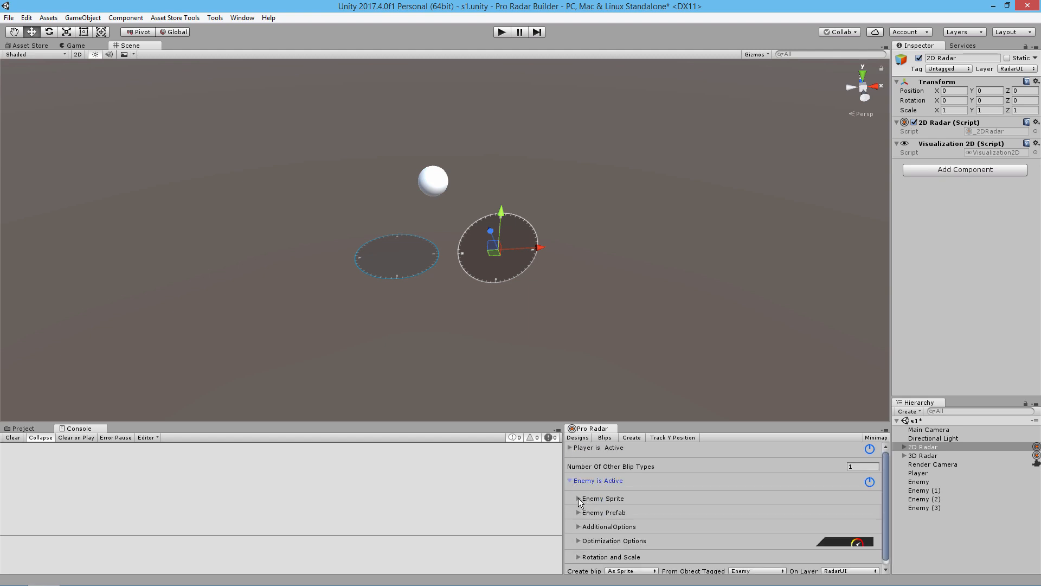
left_click(578, 499)
left_click(876, 507)
scroll(496, 218, "down", 1)
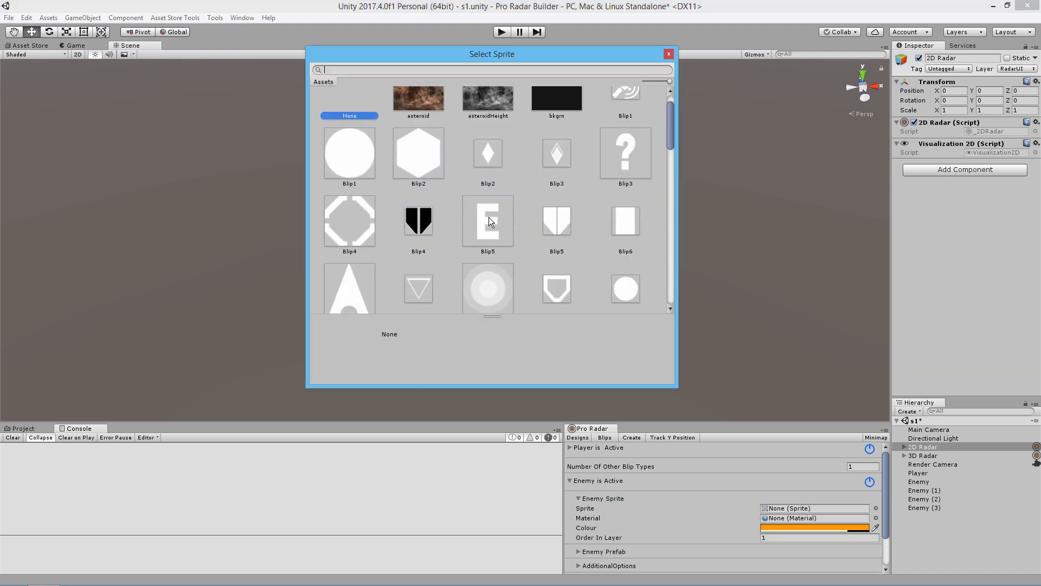
scroll(494, 221, "down", 1)
left_click(625, 257)
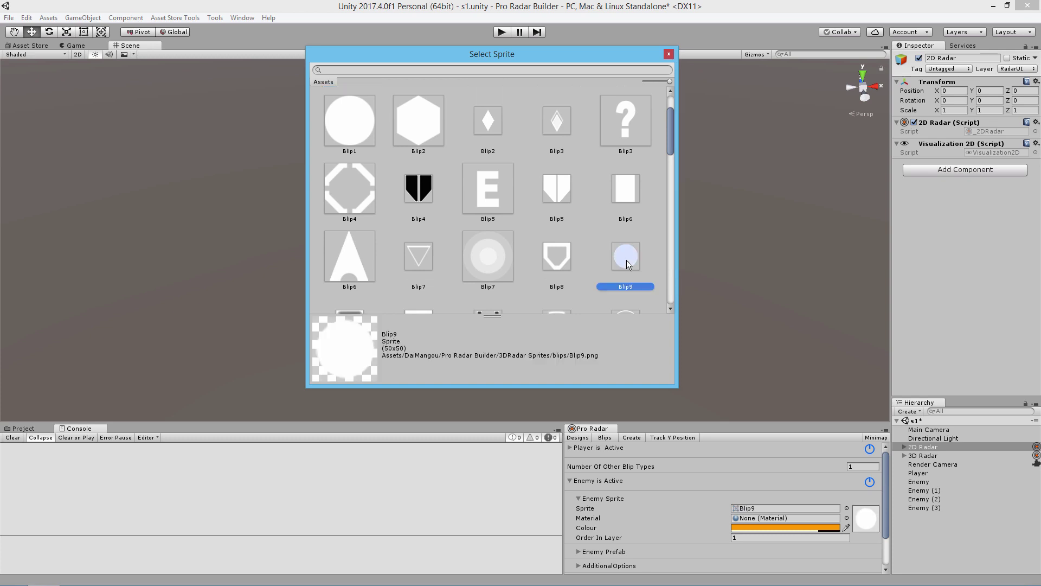
left_click(846, 518)
type("def")
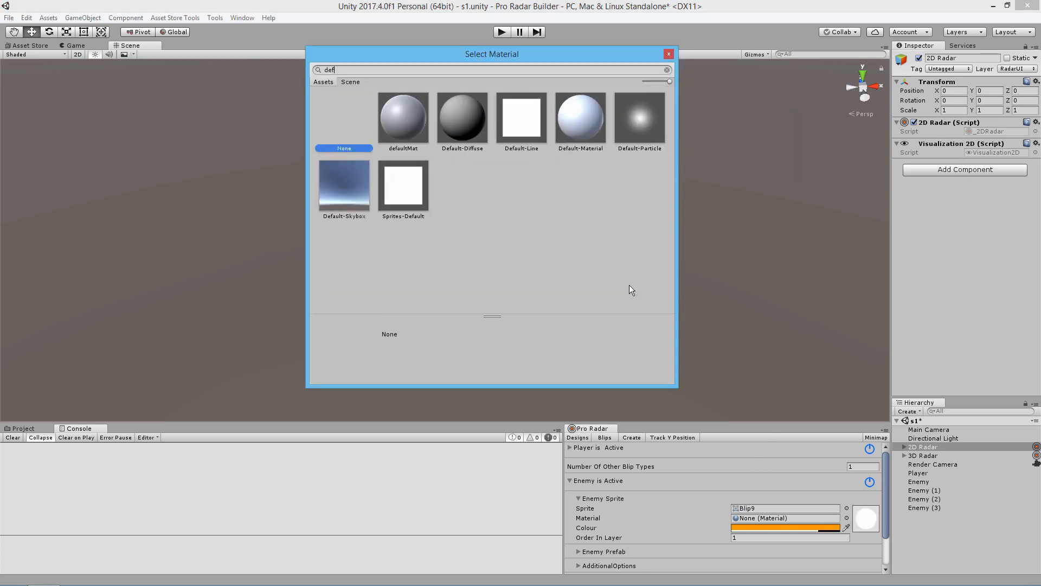
double_click(391, 201)
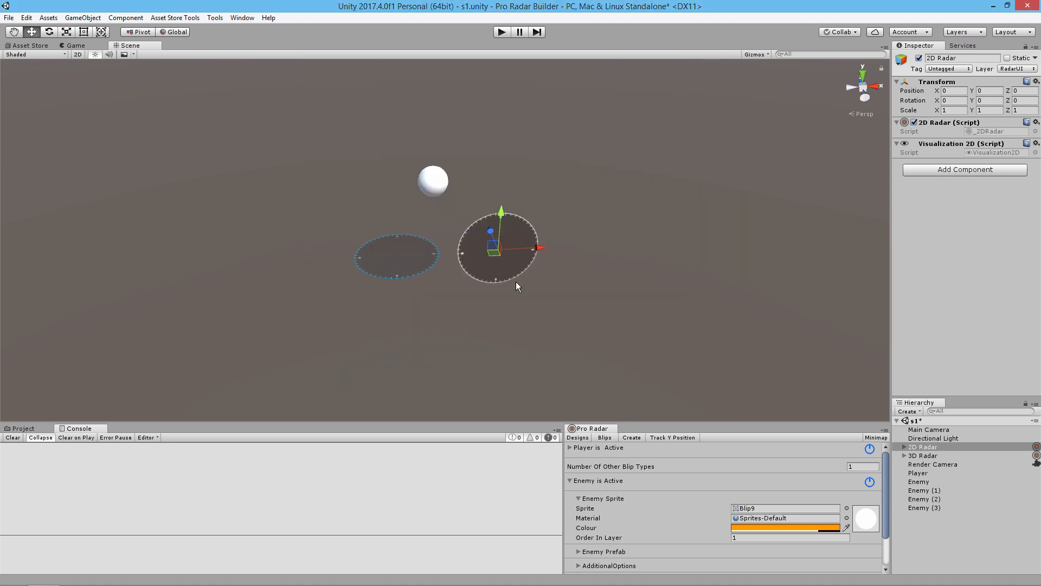
Step: Set the Enemy blip colour to pink-red
left_click(752, 528)
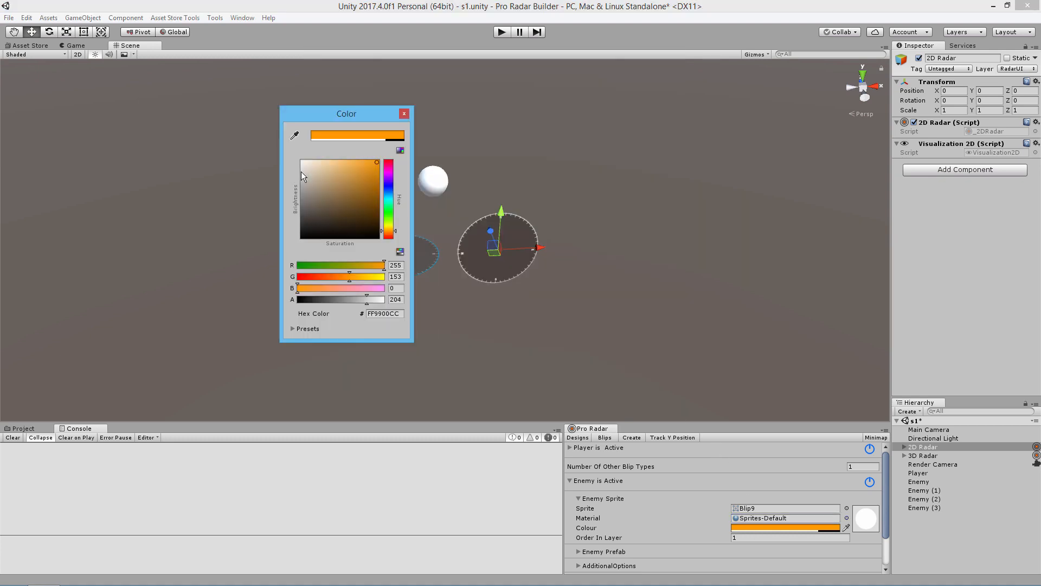
left_click(390, 166)
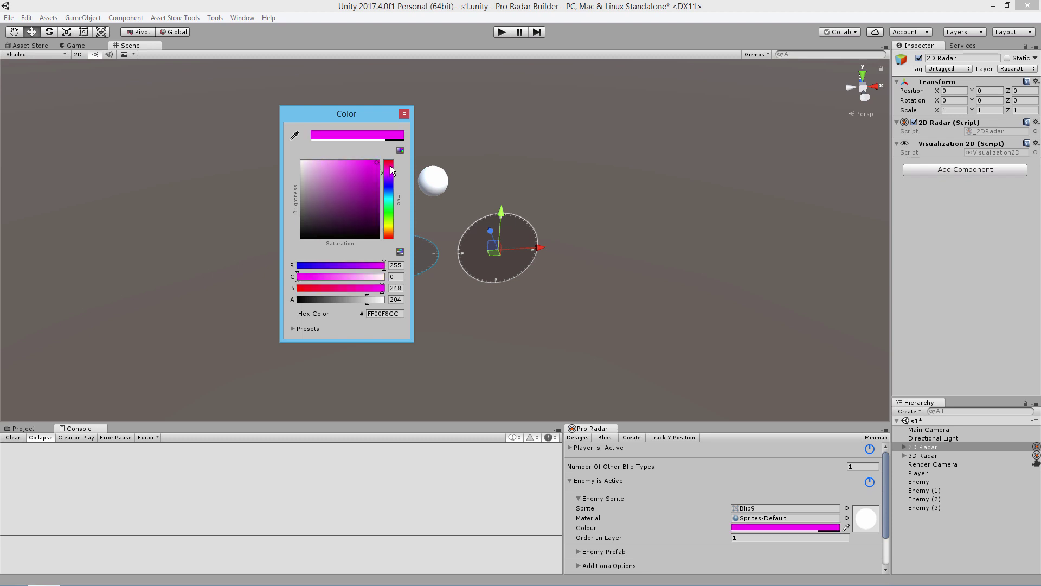
left_click(405, 113)
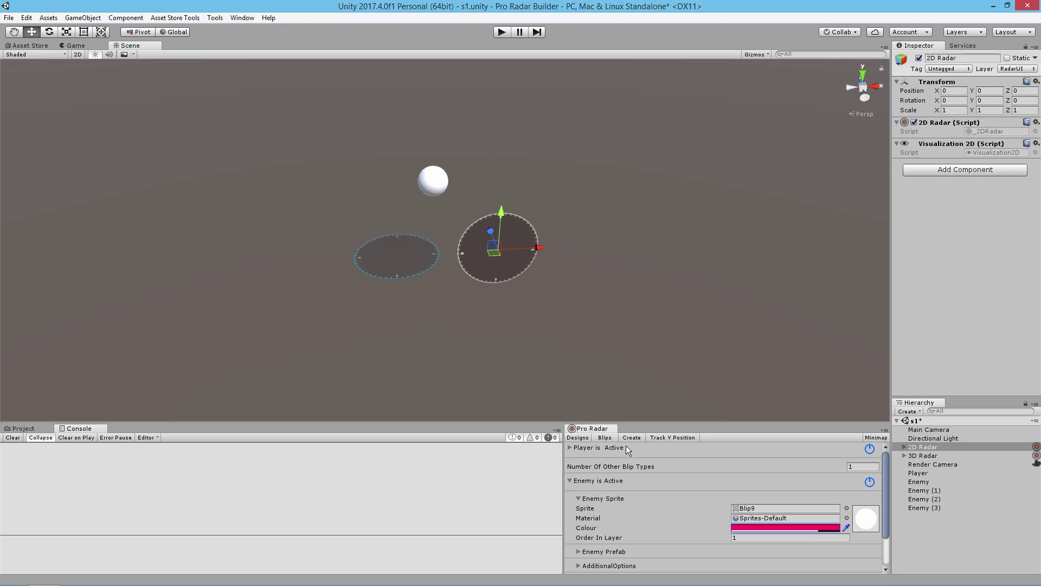
Step: Under Rotation and Scale, set the Enemy blip's scale to 0.2 and fold the settings away
left_click(578, 498)
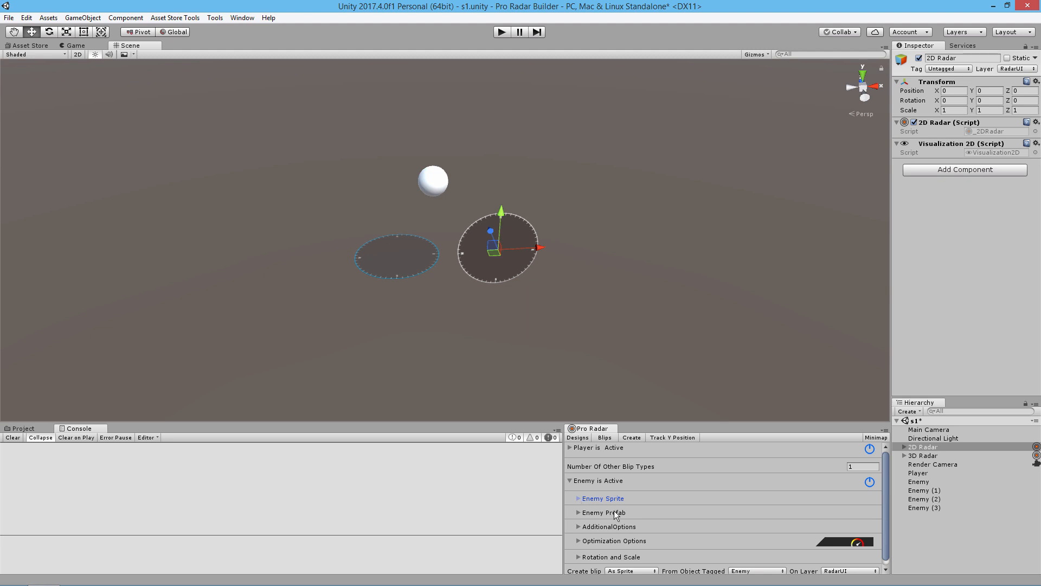
scroll(633, 528, "down", 1)
left_click(579, 551)
scroll(776, 537, "down", 1)
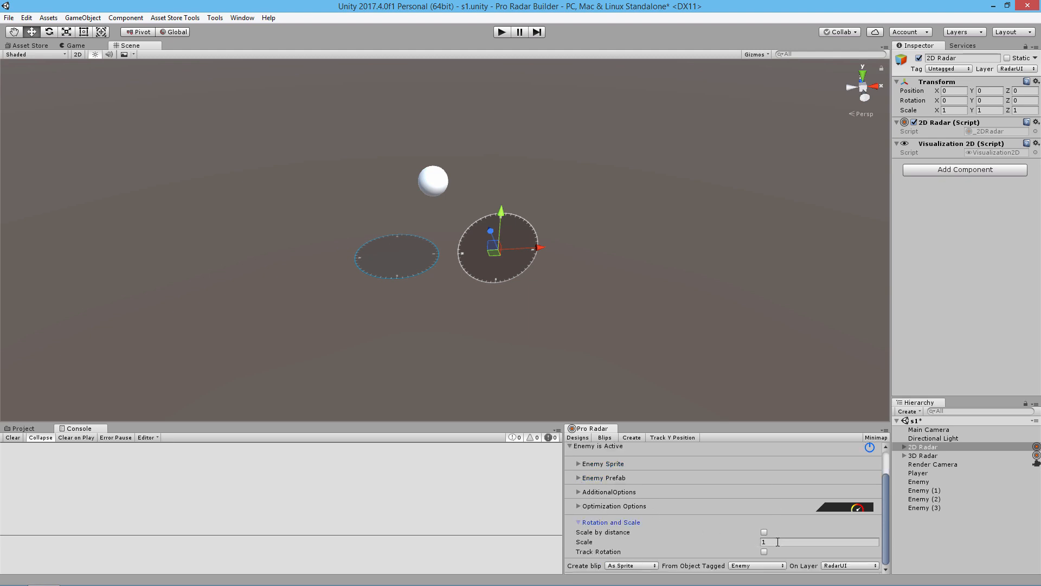
left_click(778, 542)
type(".2")
left_click(579, 522)
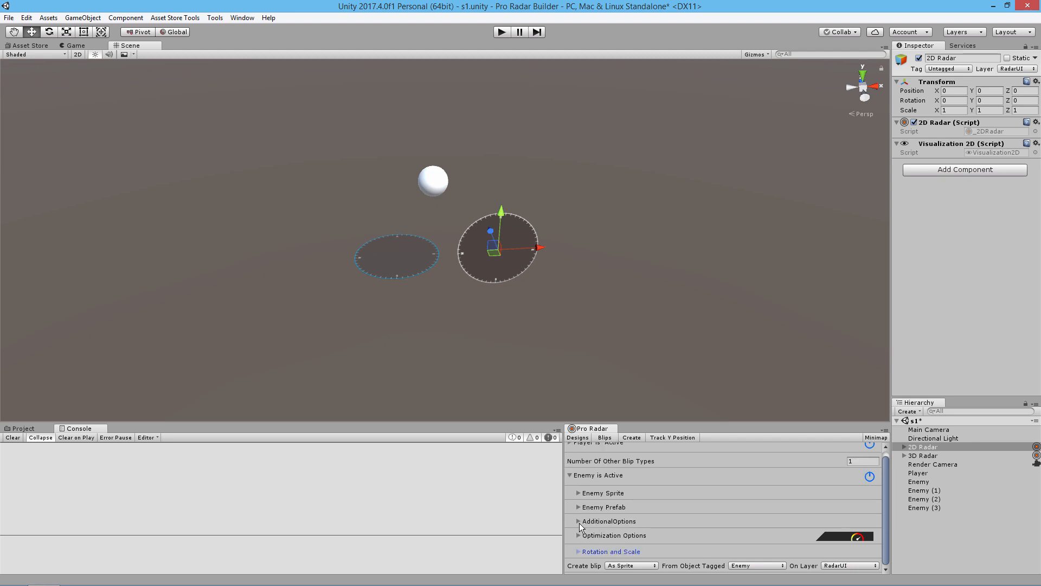
left_click(570, 477)
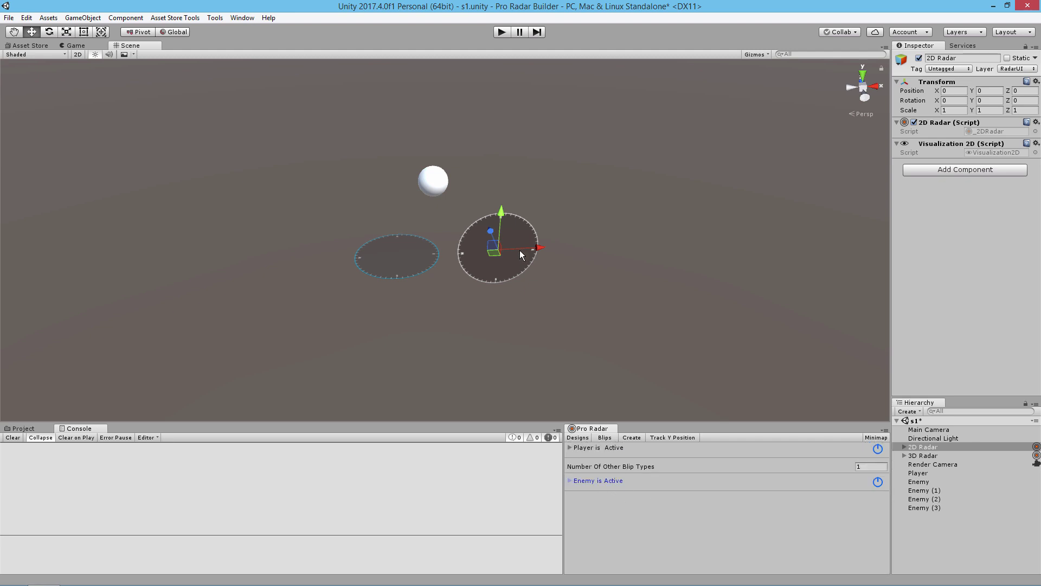
left_click(501, 31)
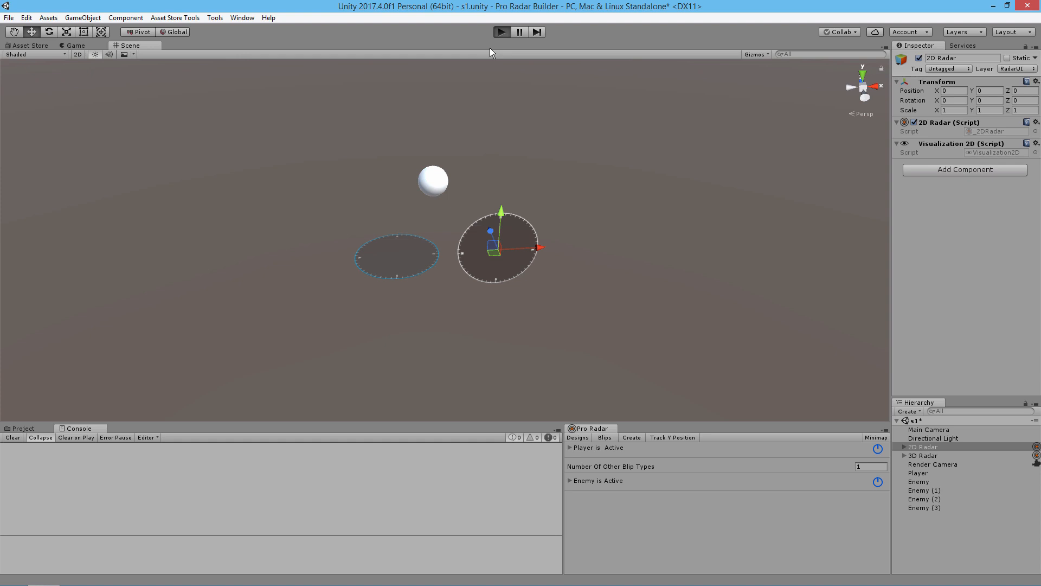
key("ctrl+p")
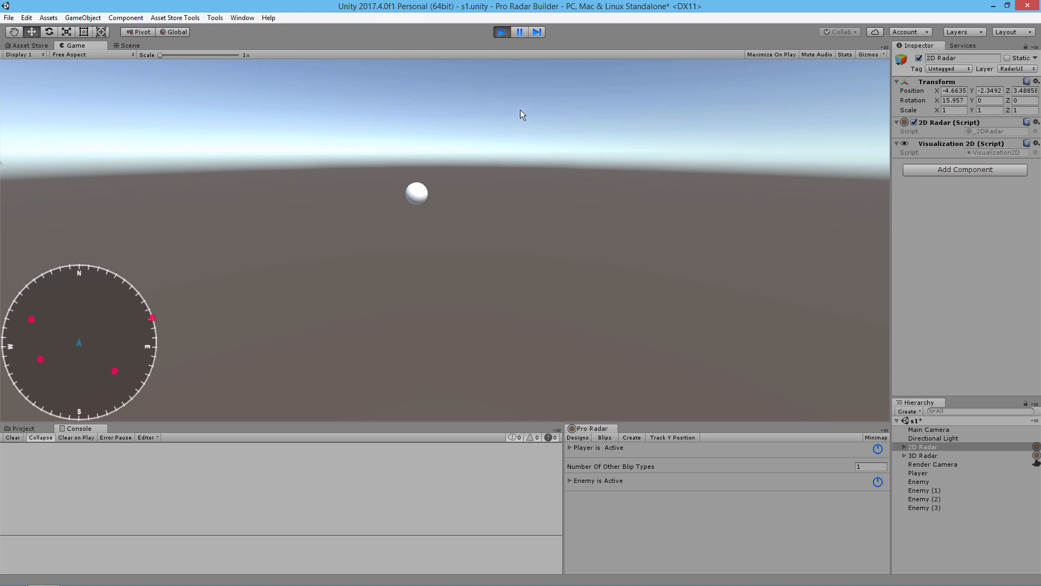
left_click(502, 32)
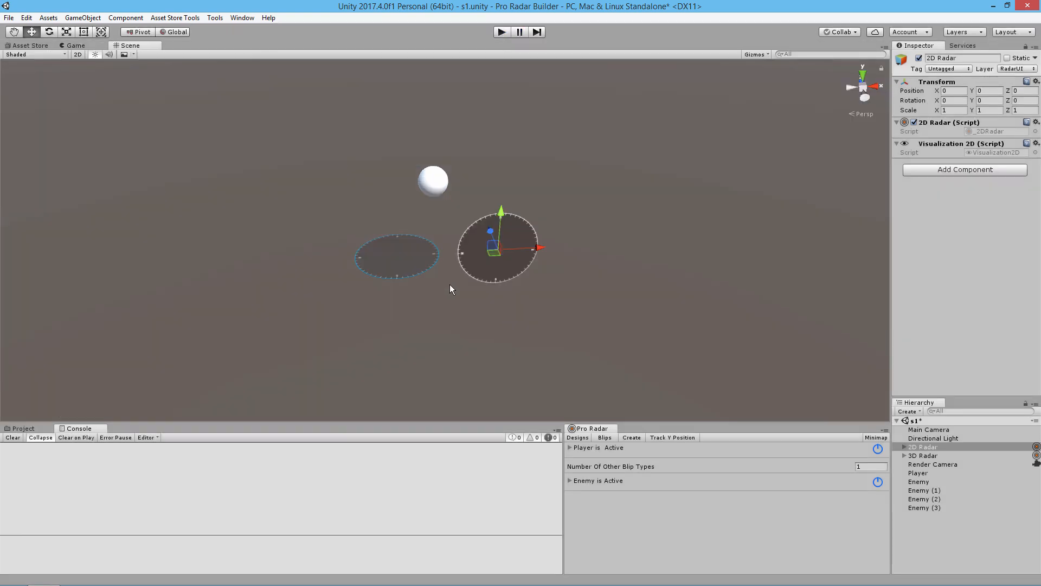
Step: Activate the 3D Radar's player blip with the Blip6 sprite and Sprites-Default material
left_click(918, 455)
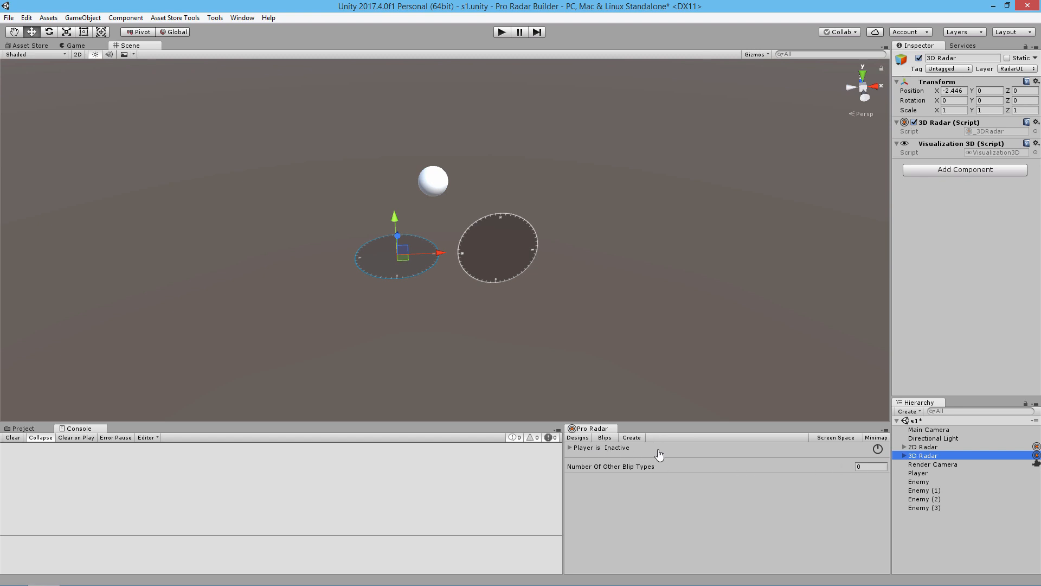
left_click(878, 450)
left_click(570, 448)
left_click(645, 470)
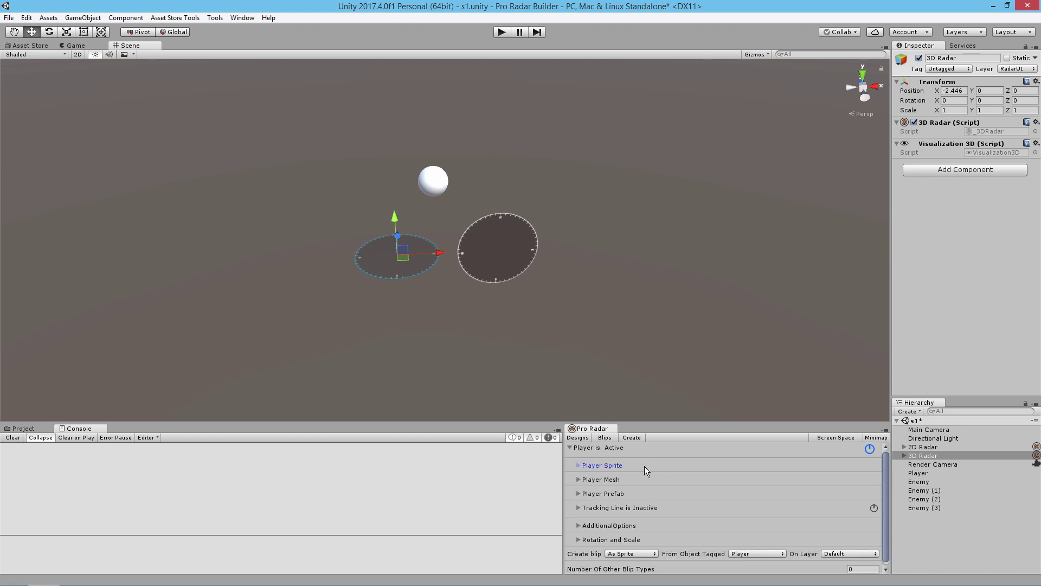
left_click(578, 465)
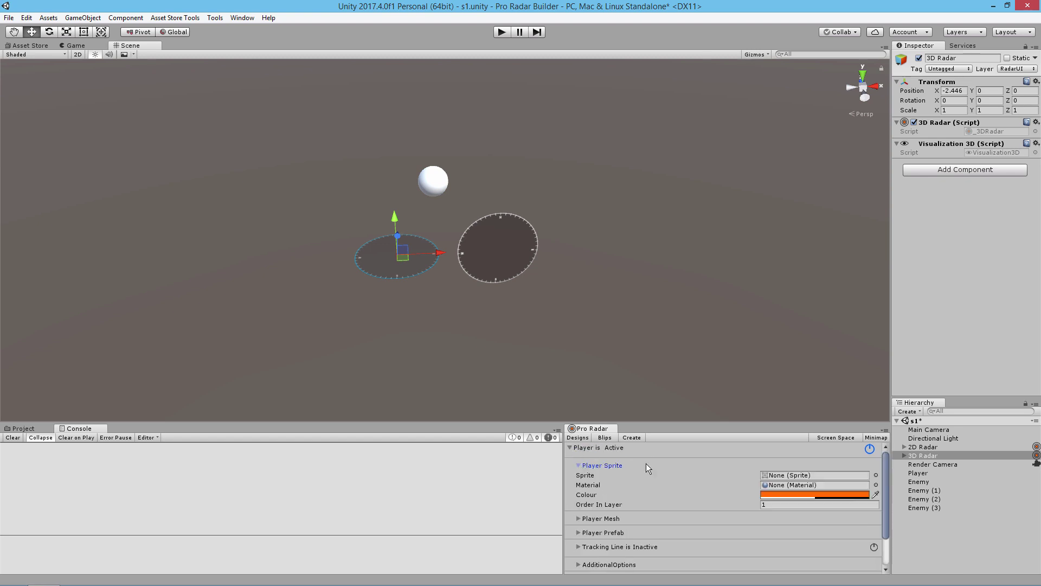
left_click(876, 475)
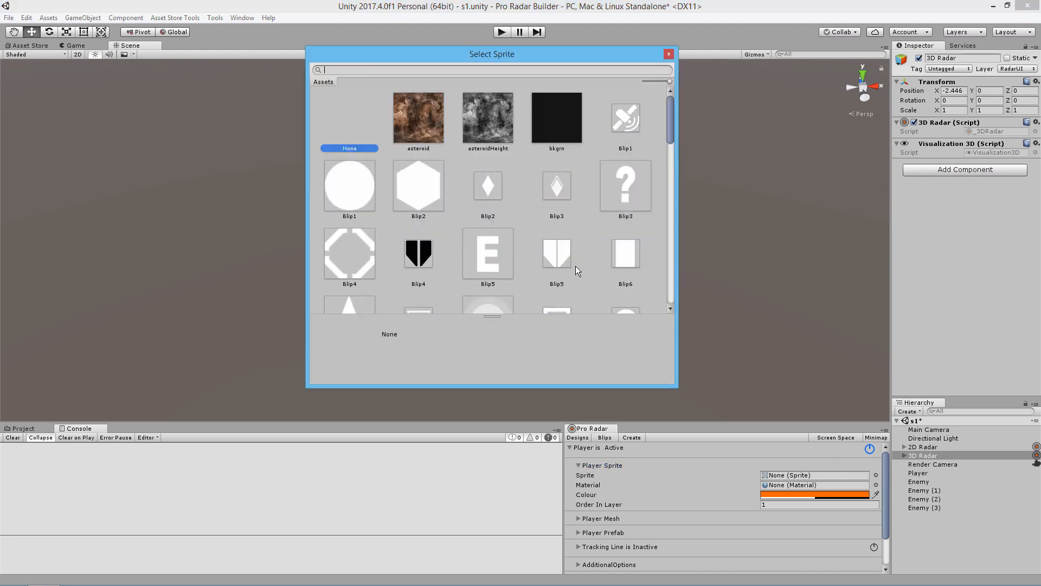
left_click(621, 259)
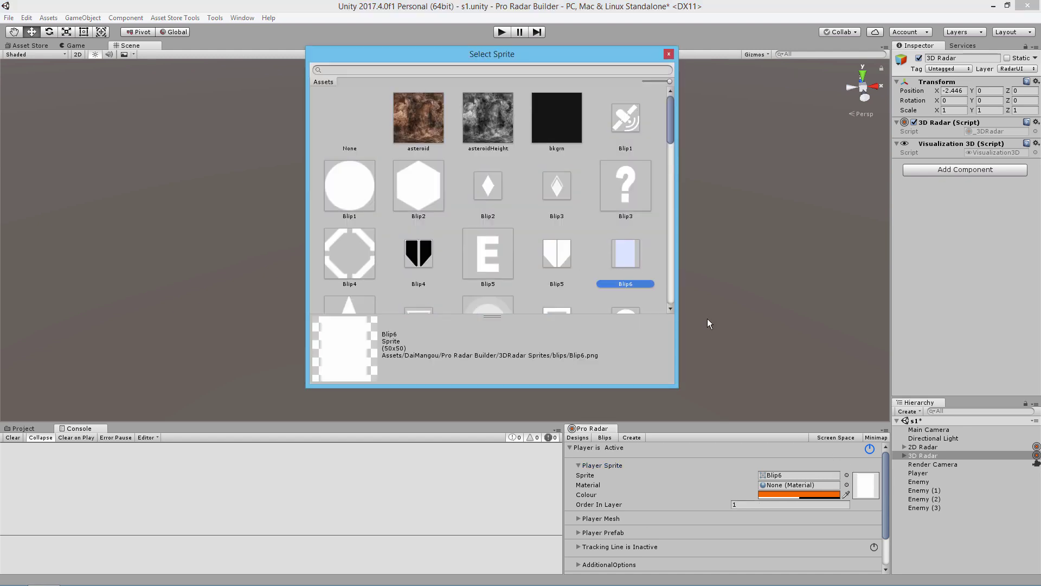
left_click(847, 485)
type("d")
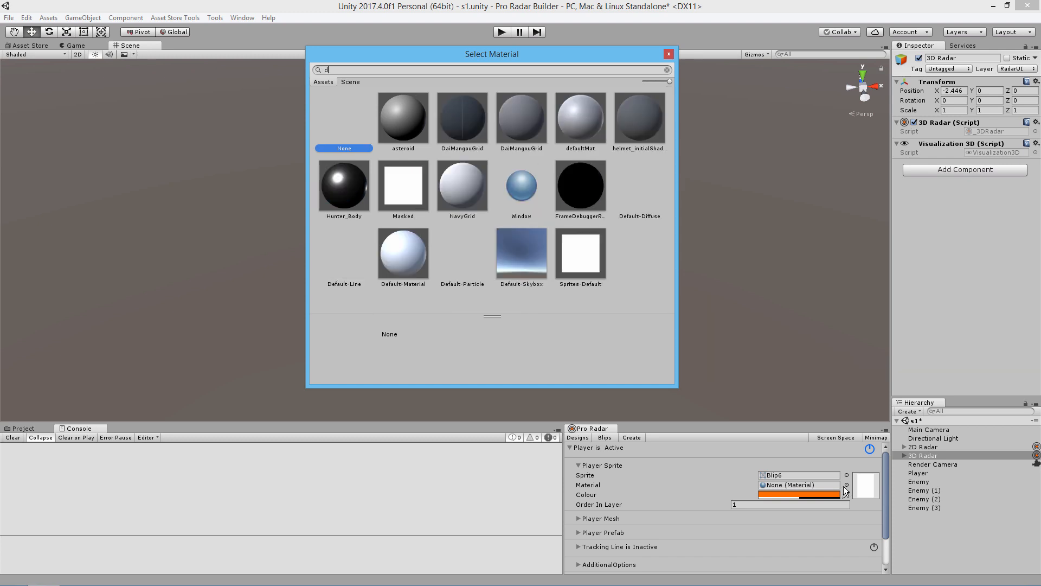
type("ef")
key("Down")
key("Right")
key("Return")
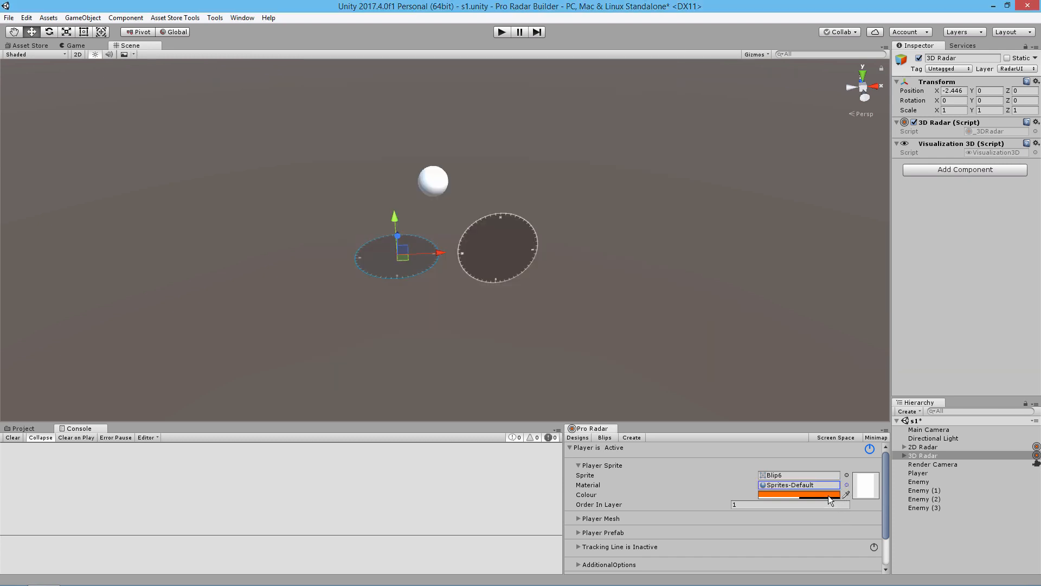
Step: Colour the player blip cyan and set its scale to 0.2
left_click(827, 495)
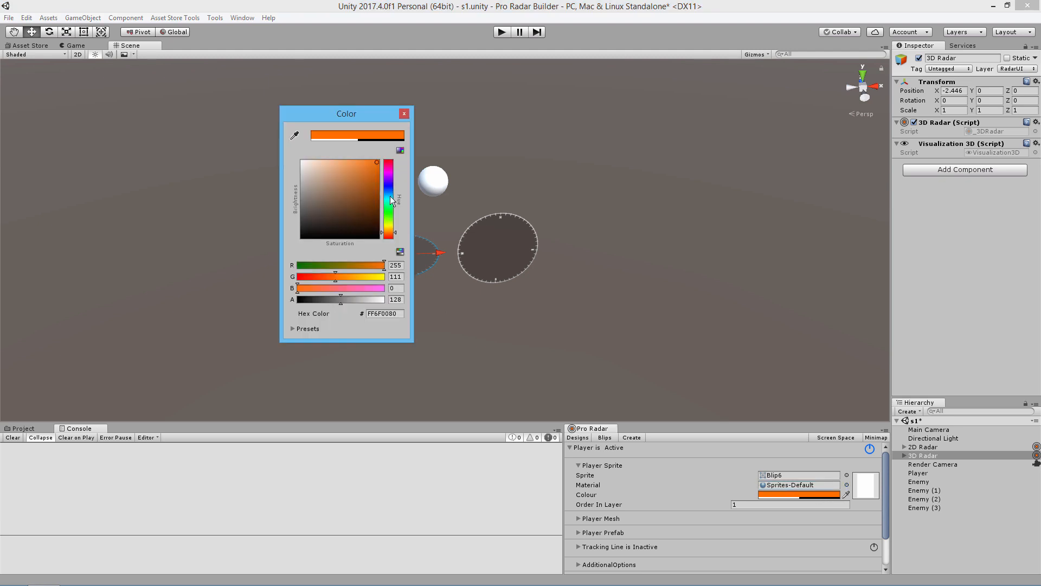
left_click(390, 197)
left_click(403, 114)
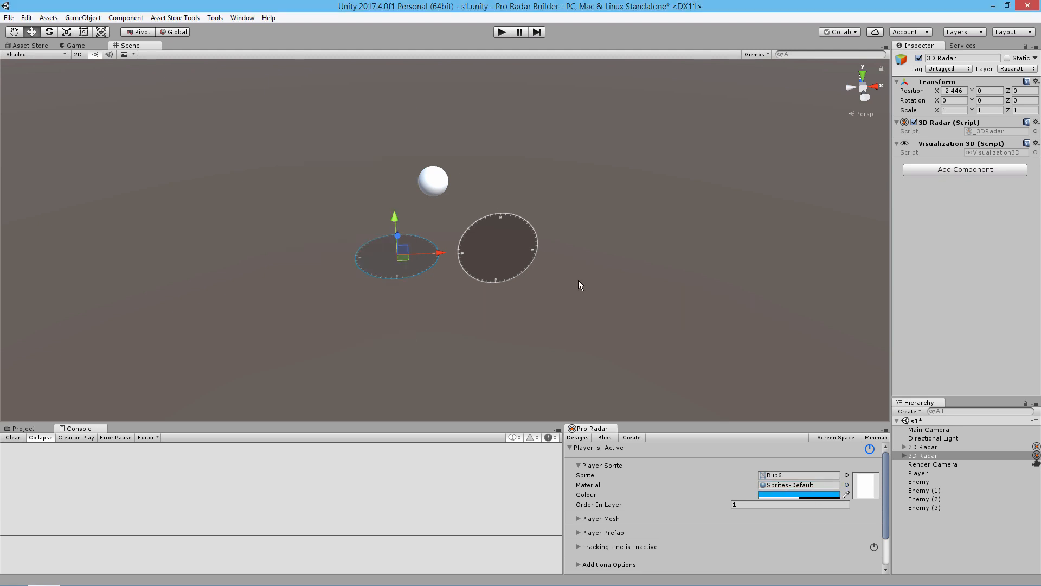
left_click(579, 465)
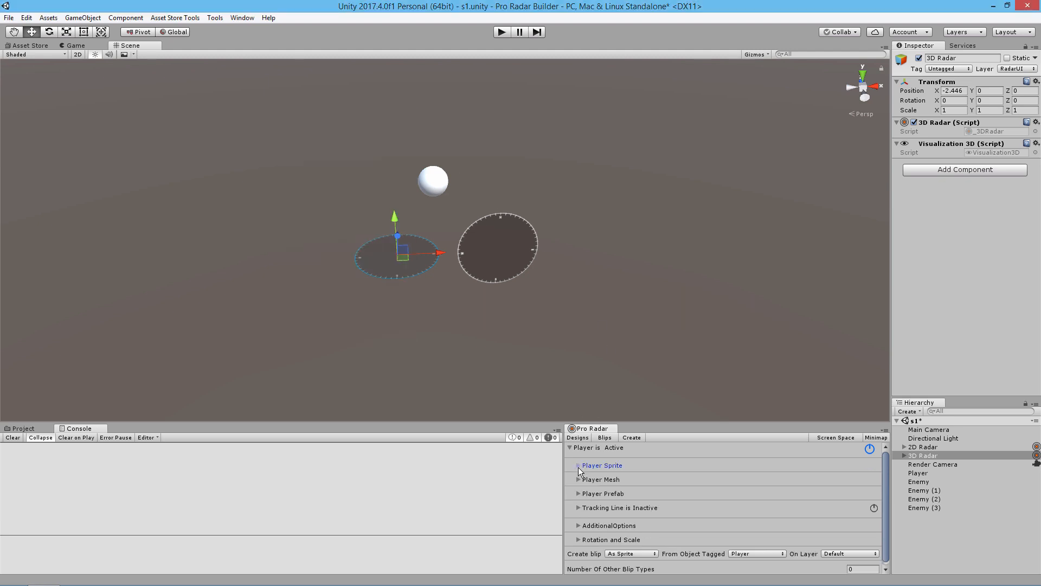
left_click(579, 540)
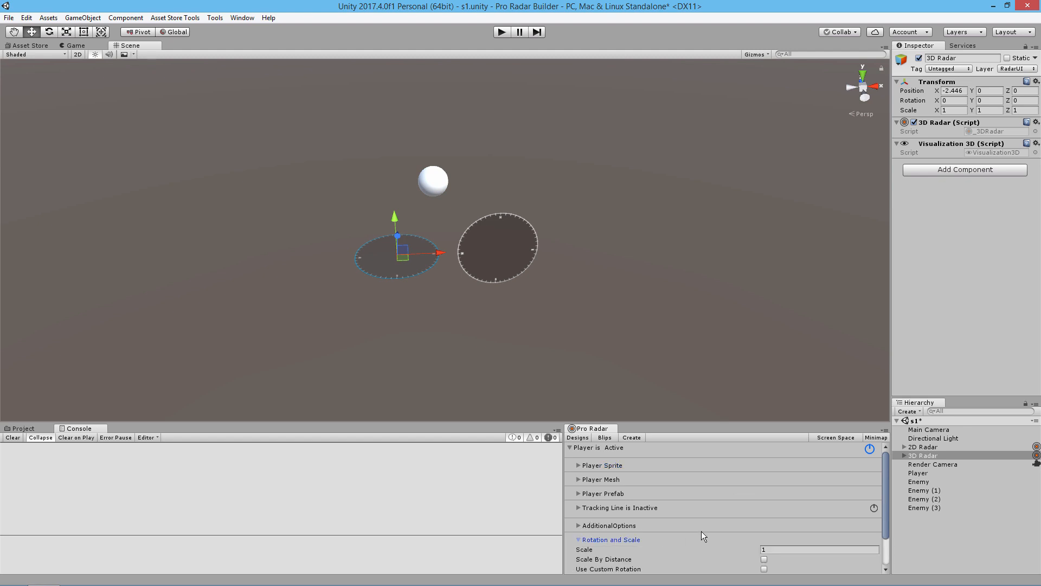
scroll(773, 528, "down", 2)
left_click(778, 504)
type("0.2")
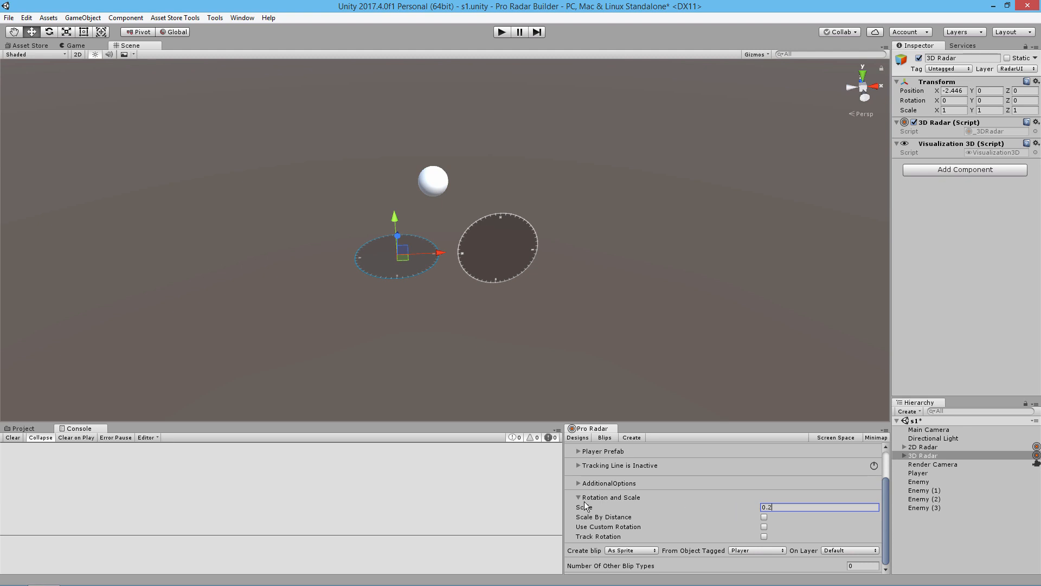
left_click(580, 497)
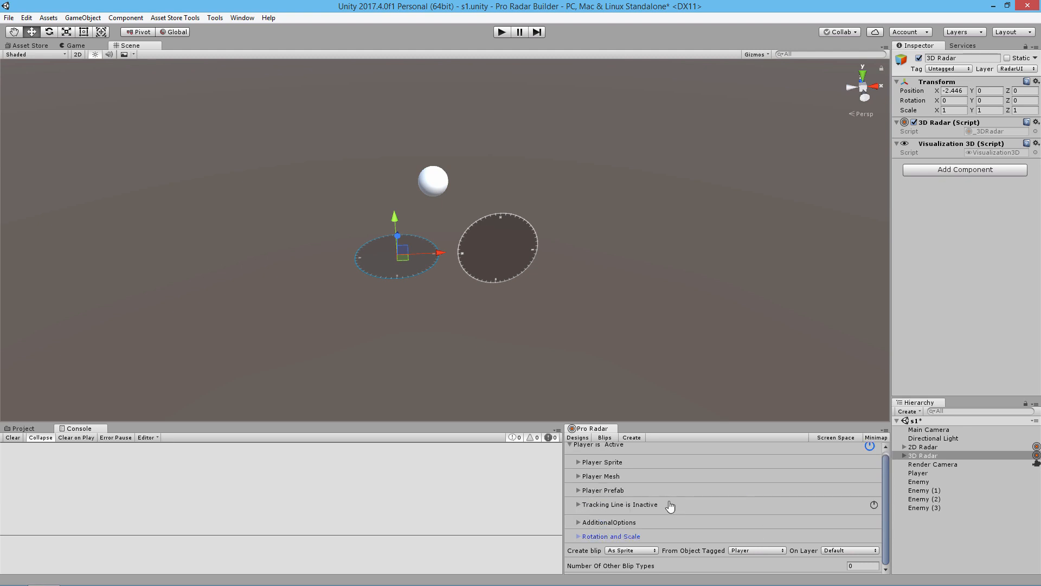
left_click(574, 447)
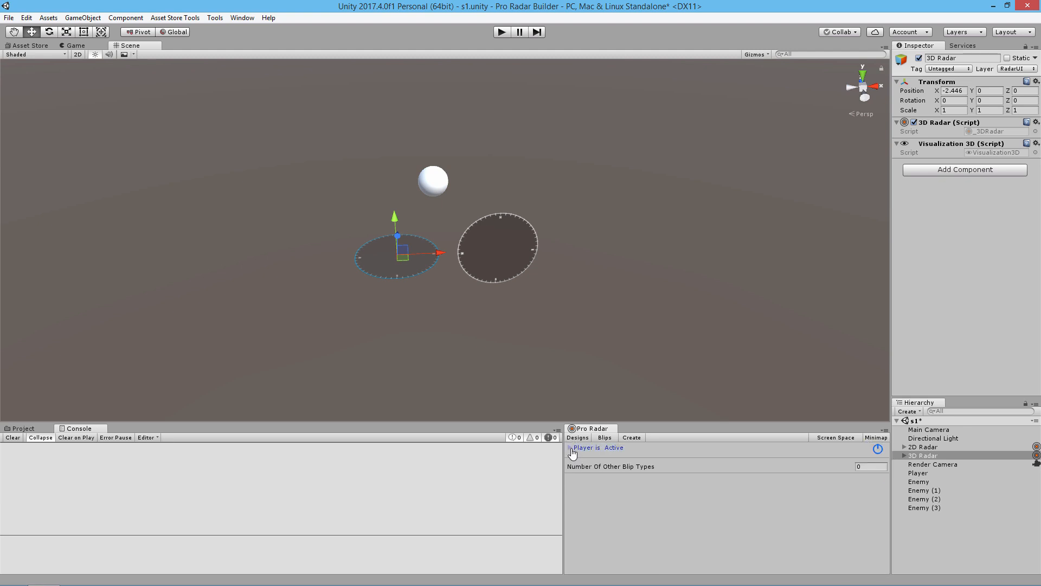
Step: Add one other blip type, activate it and have it track Enemy-tagged objects
left_click(871, 466)
type("1")
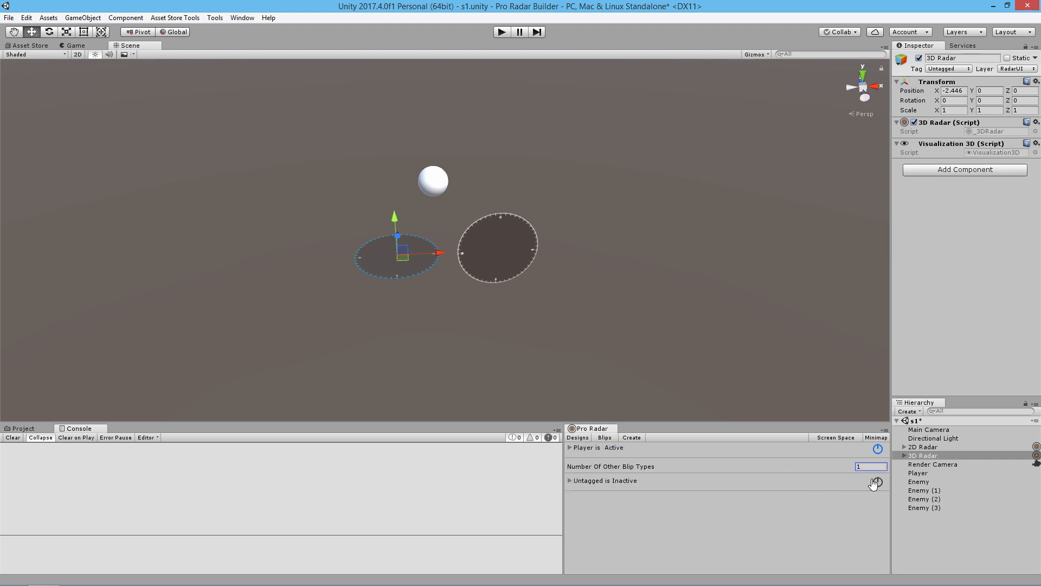
left_click(876, 482)
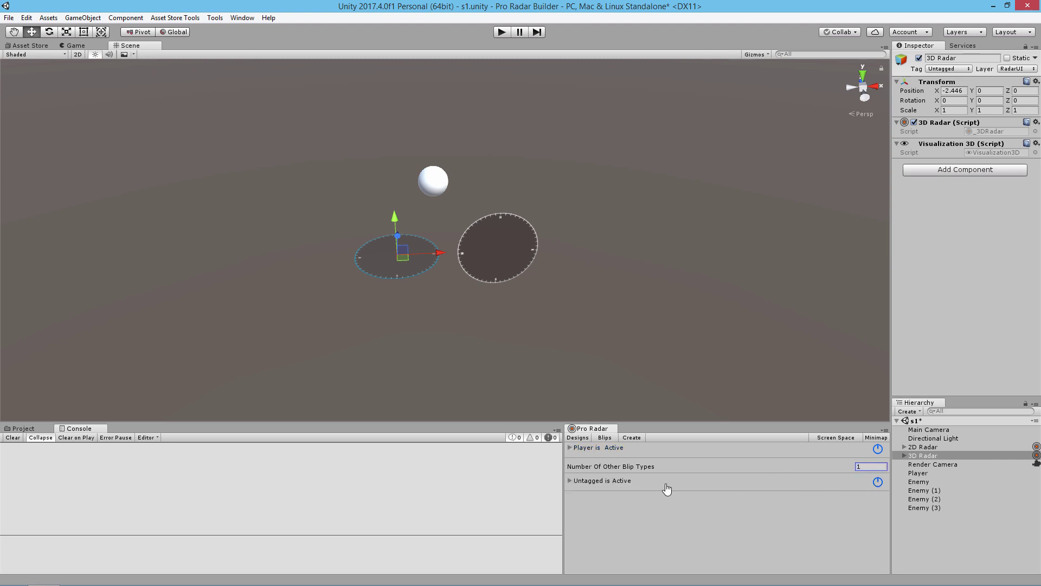
left_click(570, 482)
scroll(608, 529, "down", 2)
scroll(622, 547, "down", 1)
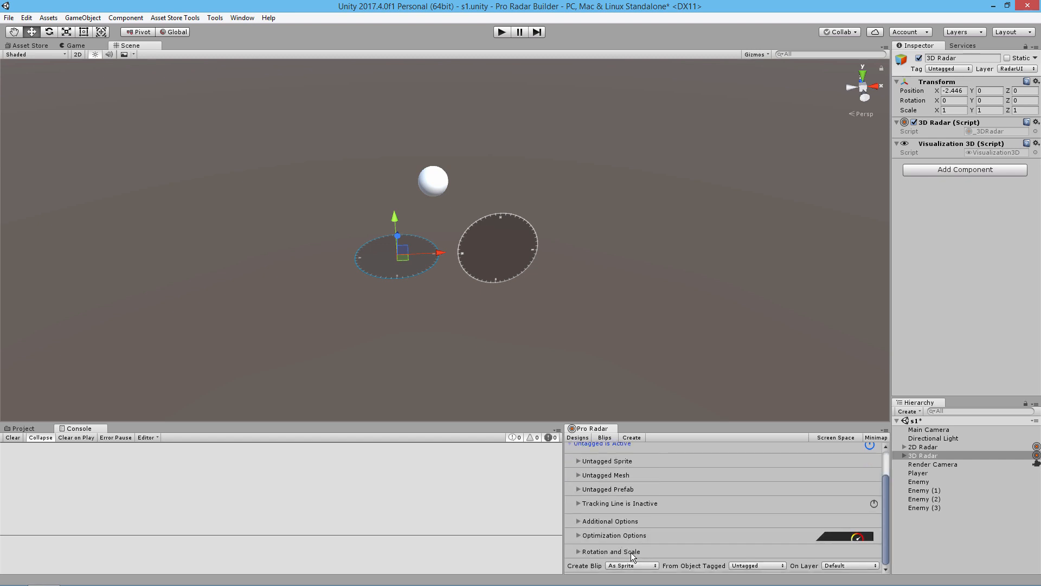
left_click(639, 565)
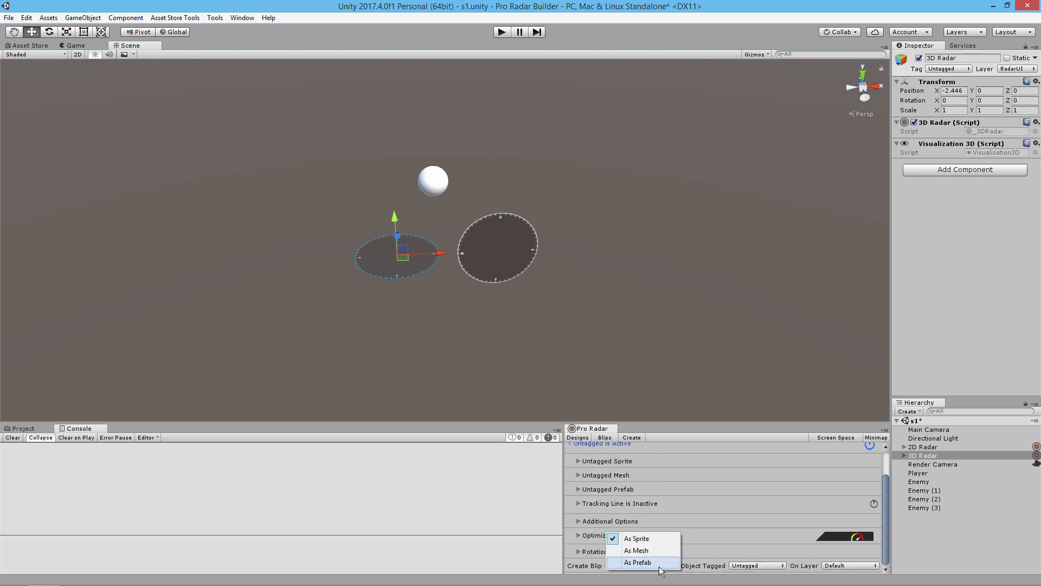
left_click(747, 567)
left_click(748, 567)
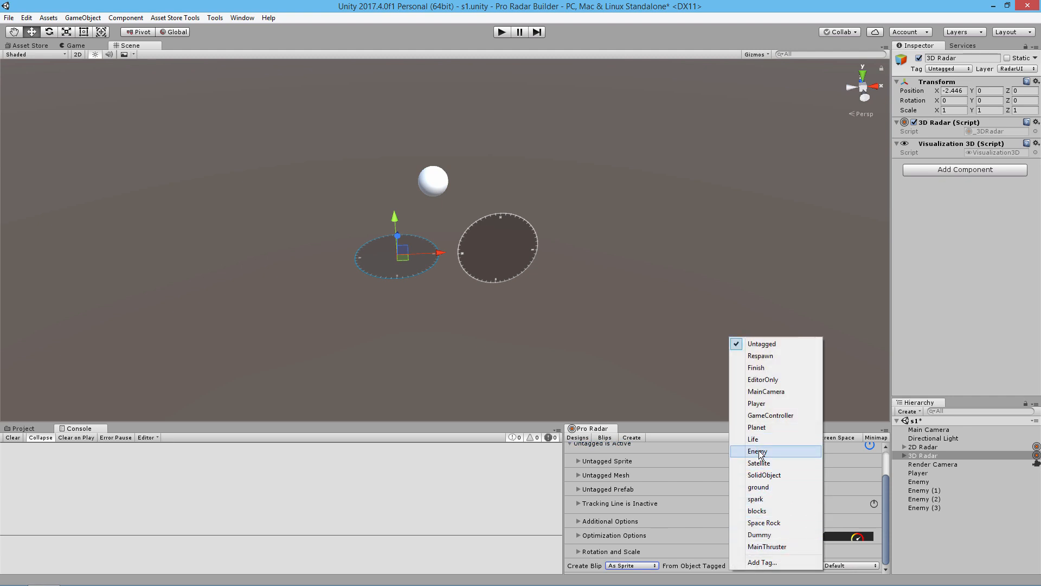
left_click(759, 450)
Step: Put the enemy blips on the RadarUI layer and create them as meshes
left_click(831, 567)
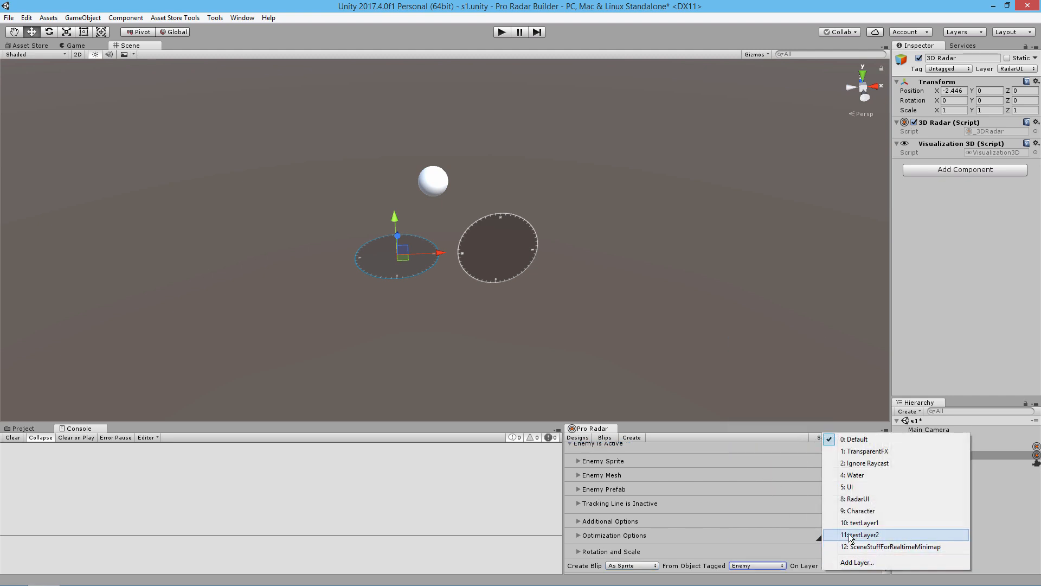
left_click(853, 500)
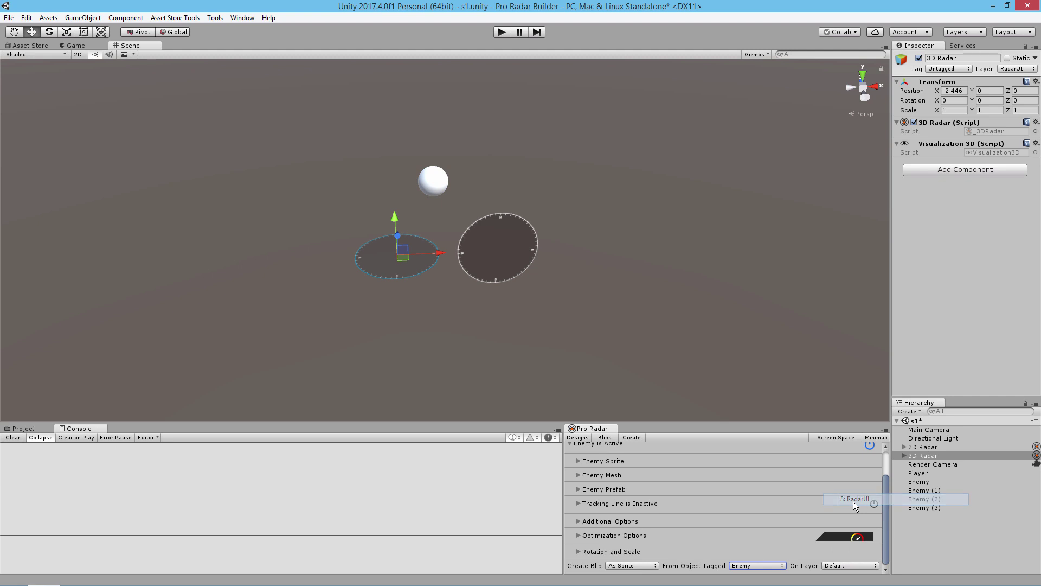
left_click(640, 567)
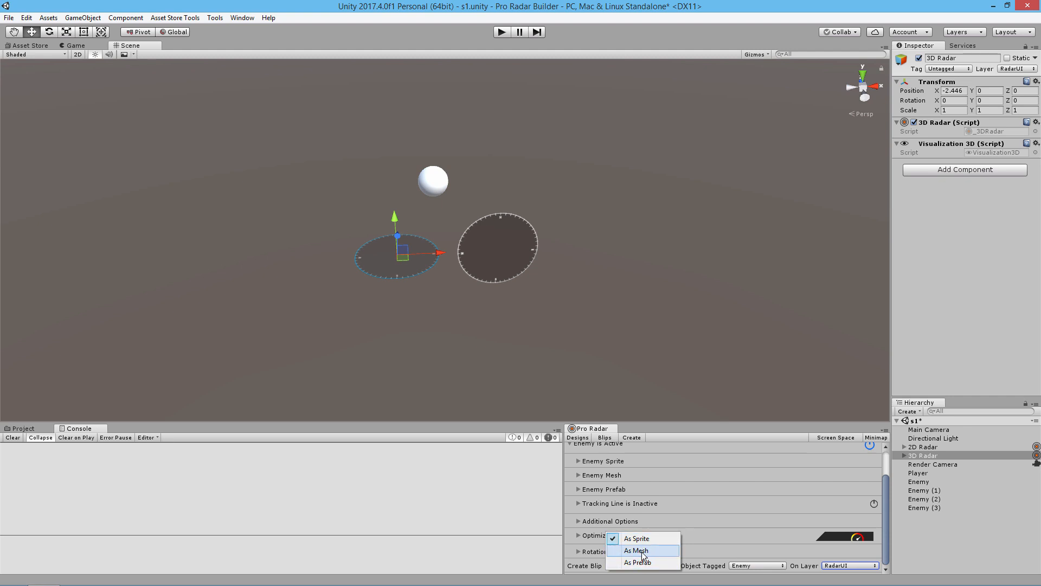
left_click(641, 551)
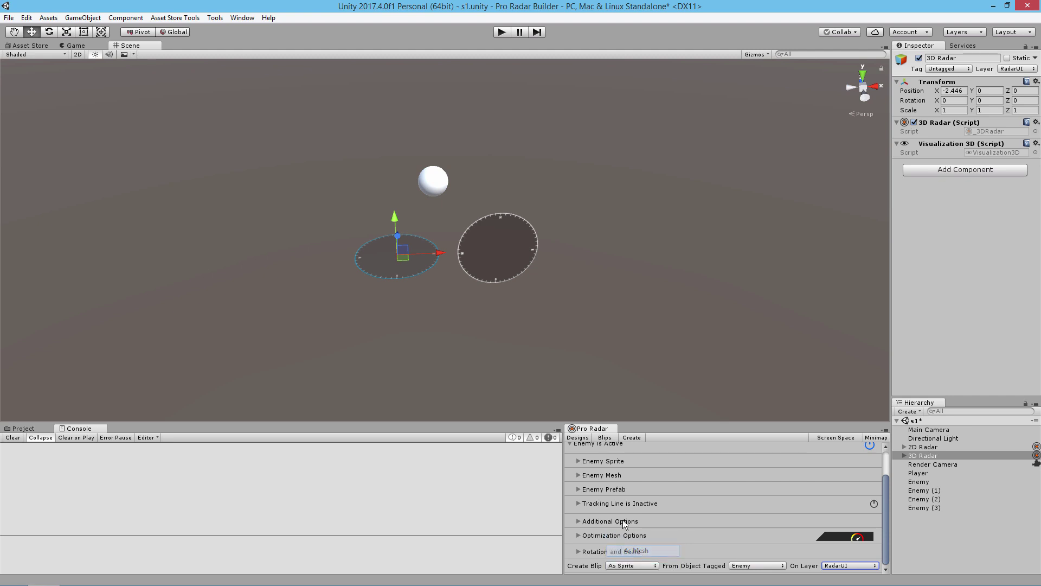
left_click(579, 477)
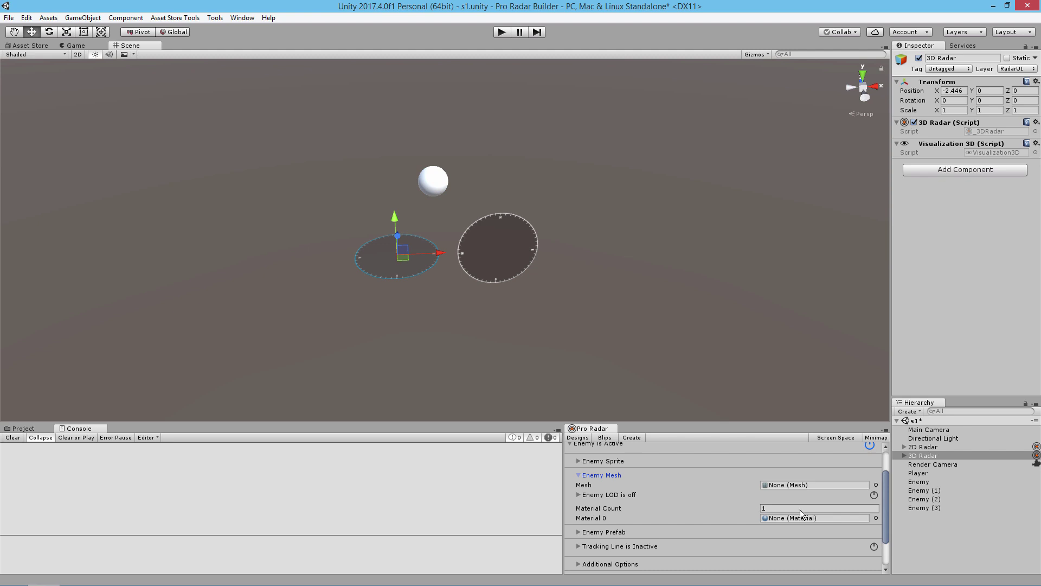
left_click(579, 476)
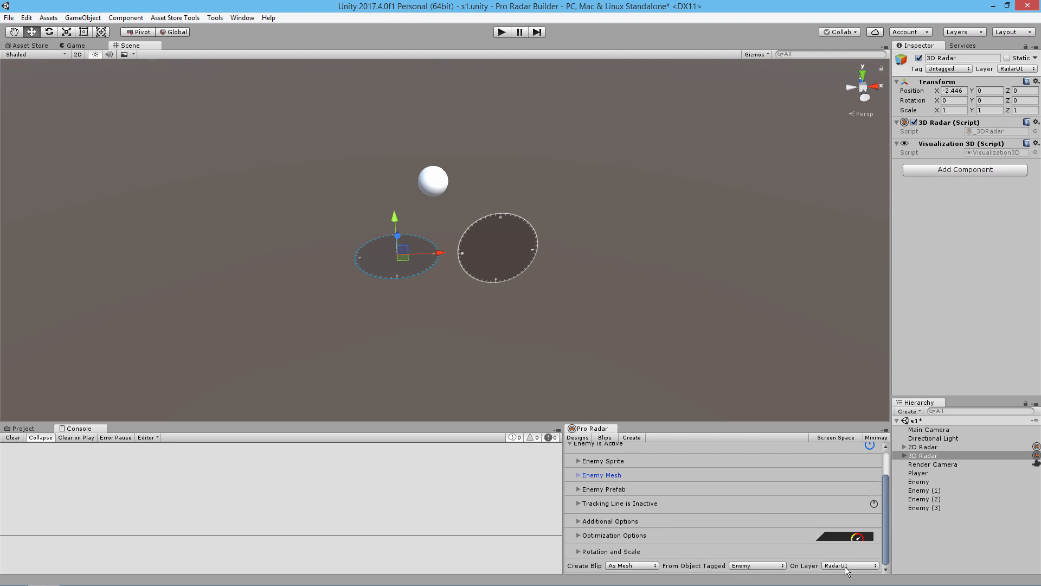
scroll(603, 512, "up", 2)
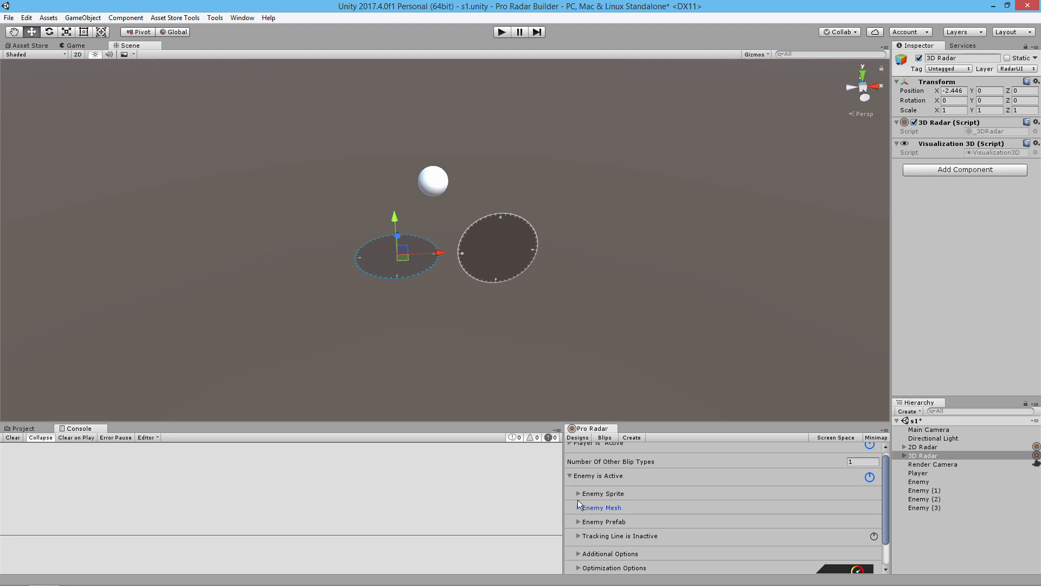
Step: Give the enemy blip the Blip6 sprite, Sprites-Default material and a pink colour
left_click(578, 492)
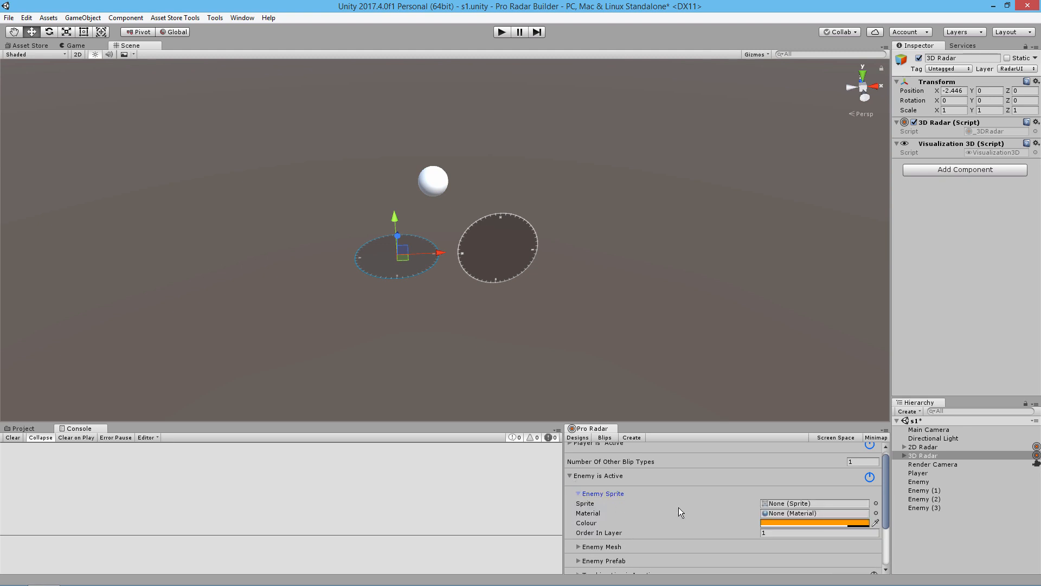
left_click(876, 504)
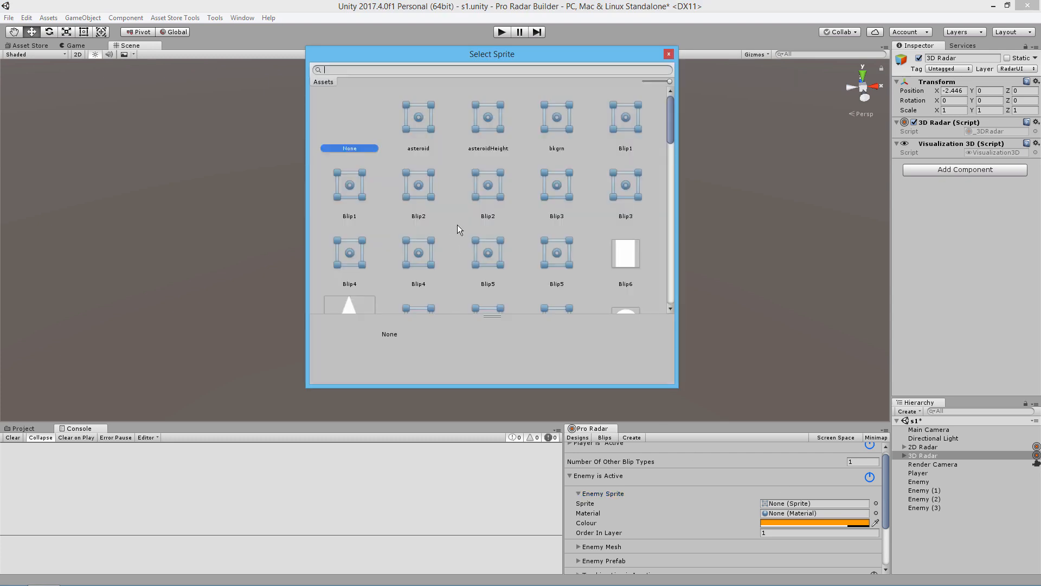
left_click(626, 256)
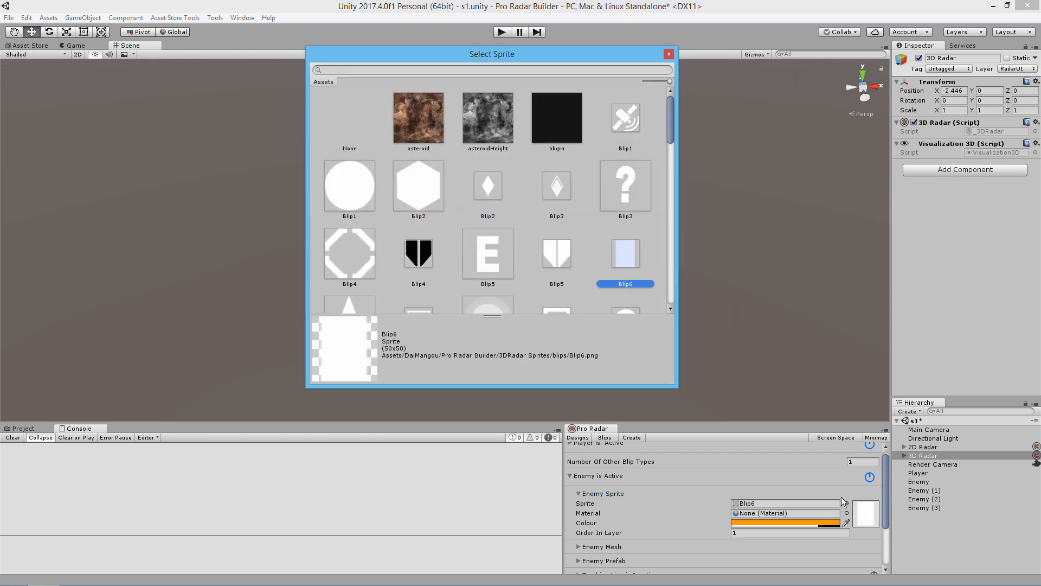
left_click(846, 513)
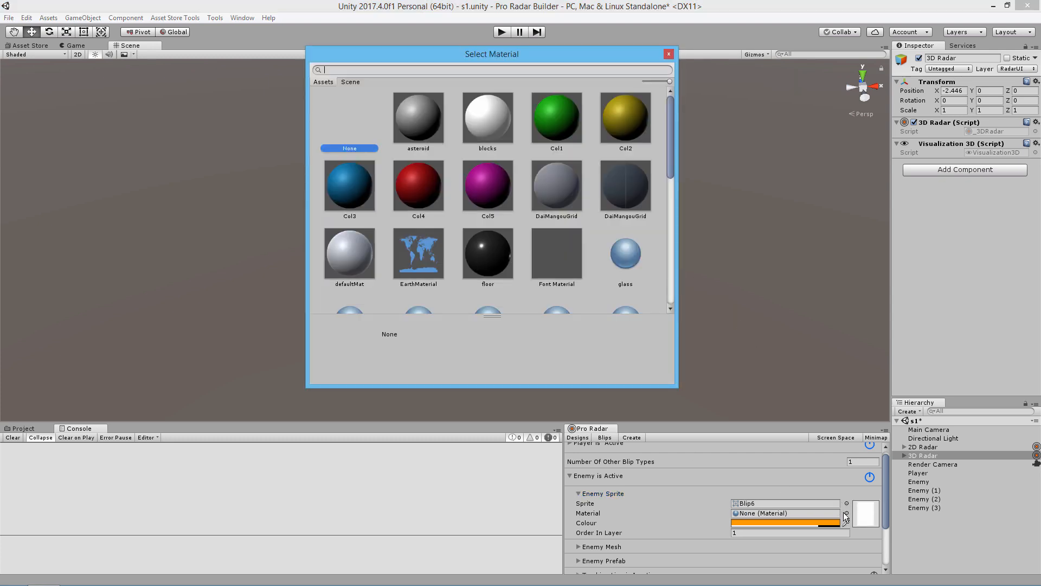
type("default")
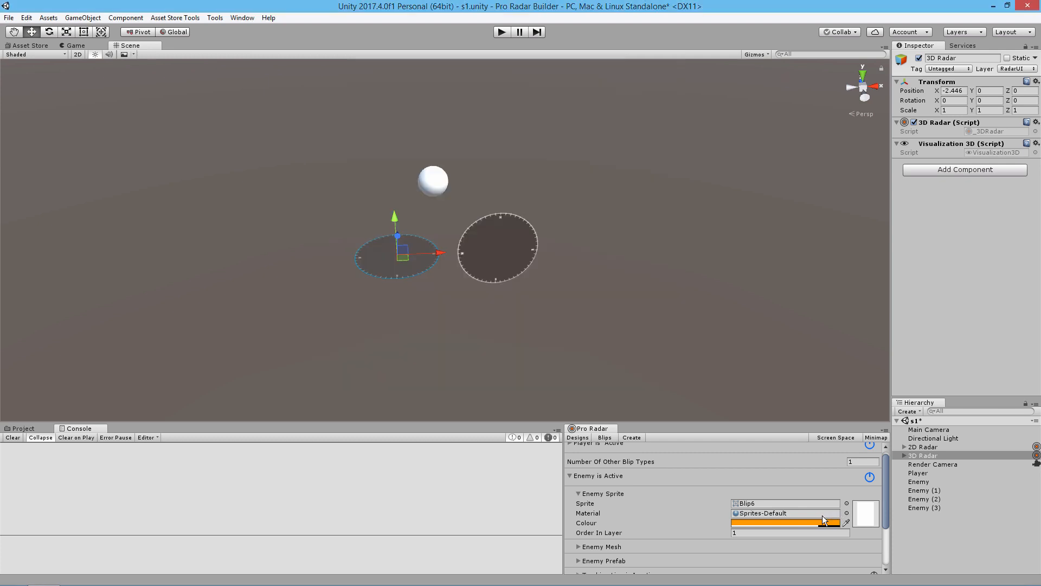
left_click(823, 515)
left_click(818, 523)
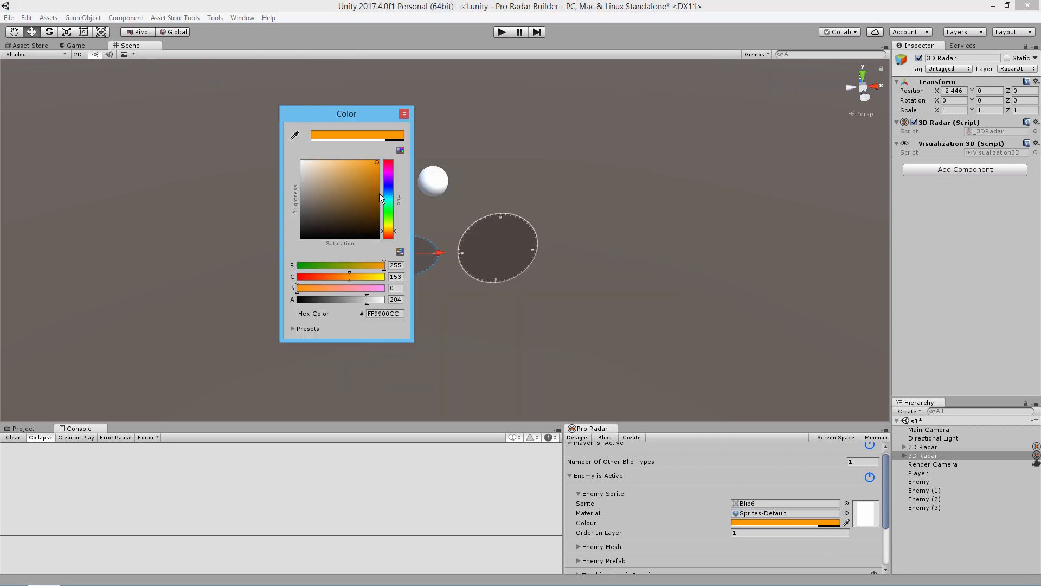
left_click(385, 165)
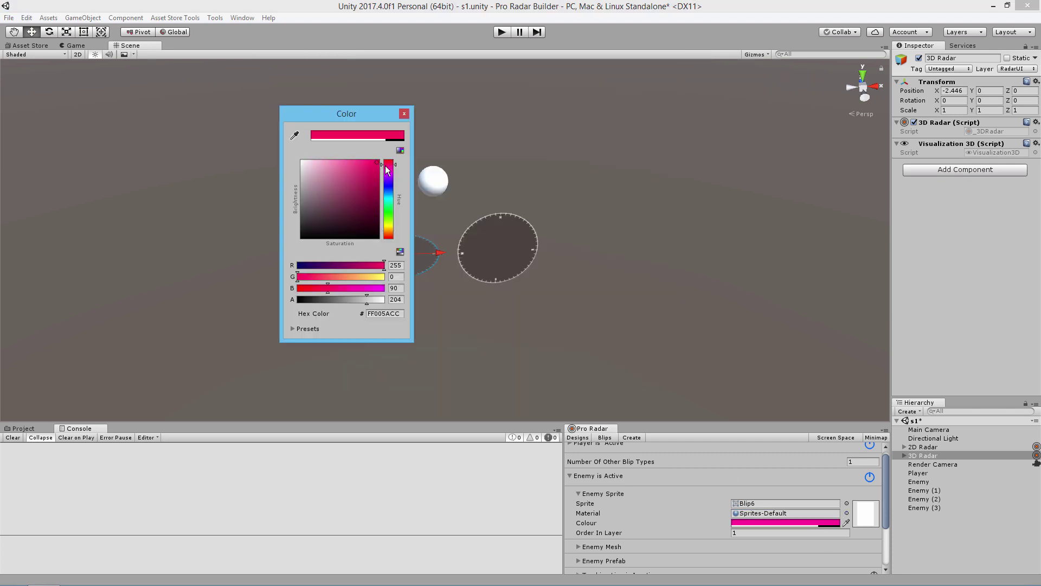
left_click(408, 120)
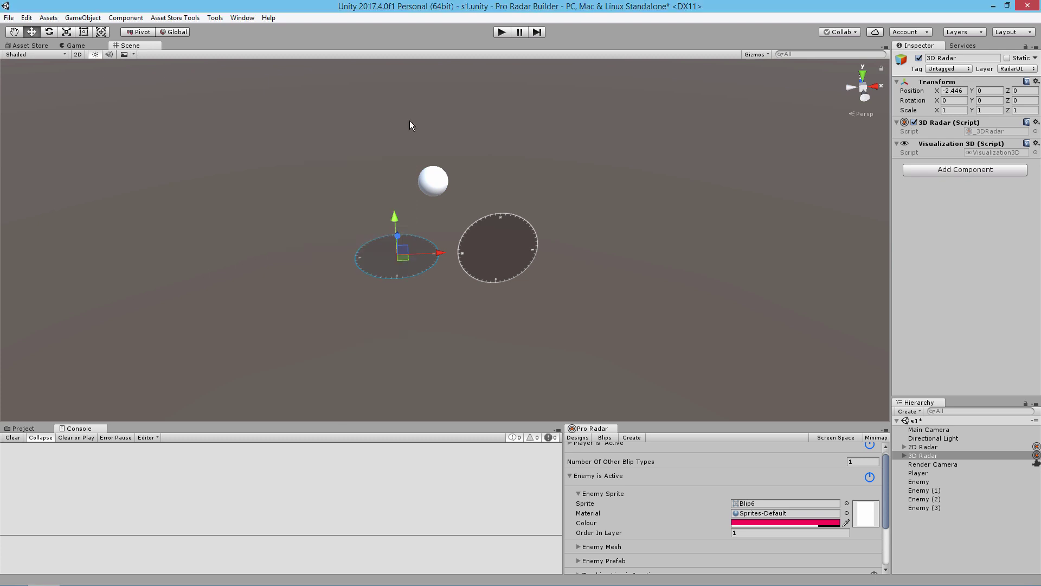
left_click(570, 476)
left_click(436, 107)
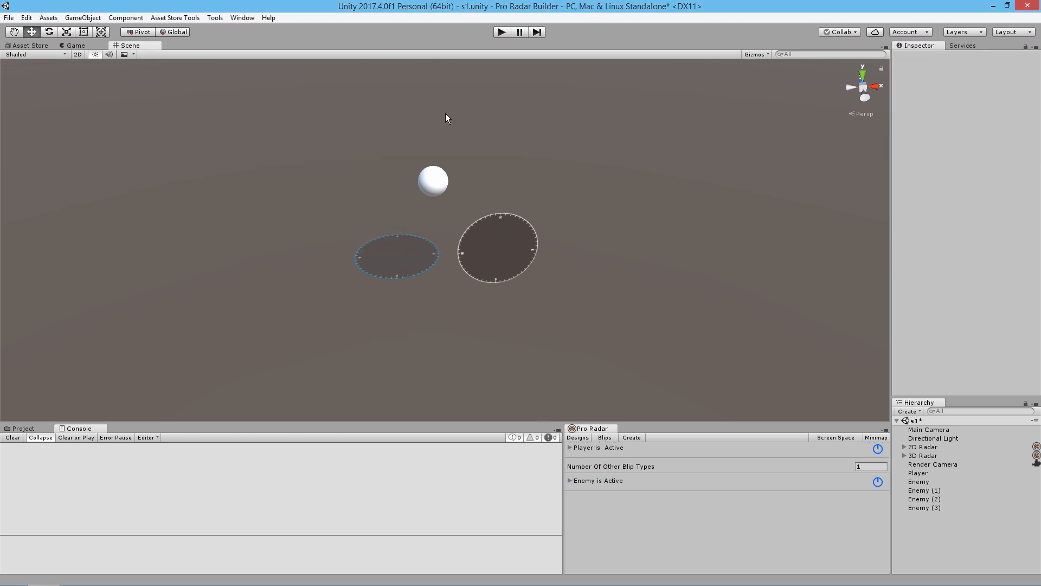
left_click(499, 37)
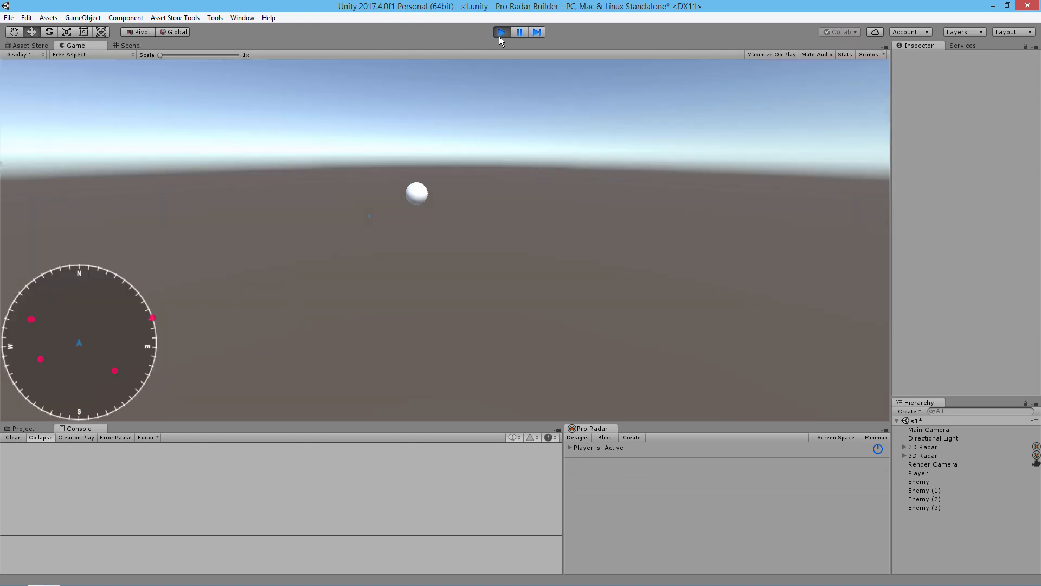
left_click(127, 46)
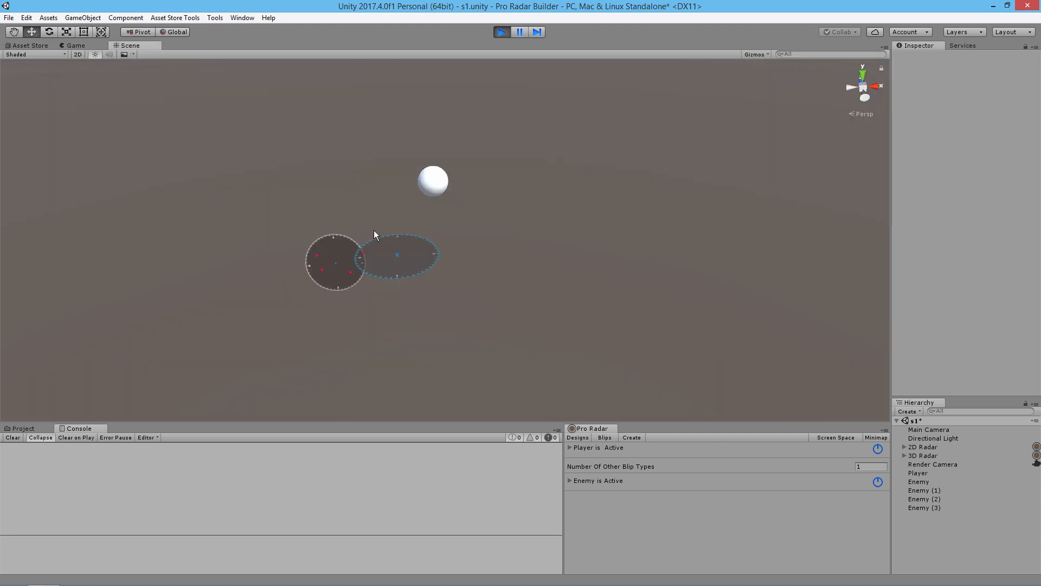
mouse_move(363, 226)
left_mouse_down("alt")
mouse_move(385, 186)
mouse_move(414, 201)
left_mouse_up("alt")
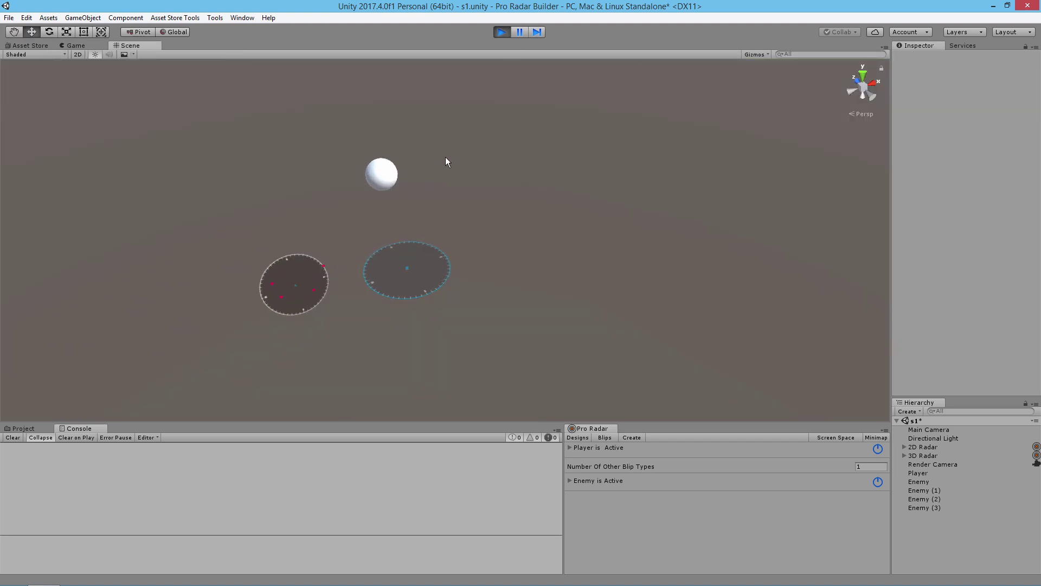
Step: Stop play, put the player blips on the RadarUI layer, then run the scene again
left_click(505, 34)
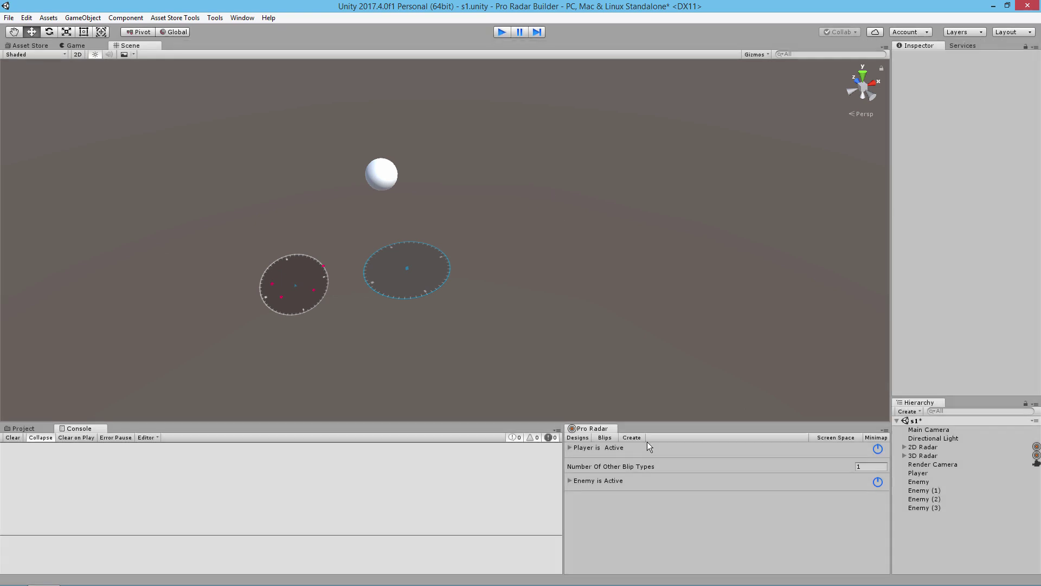
left_click(569, 480)
scroll(629, 474, "down", 3)
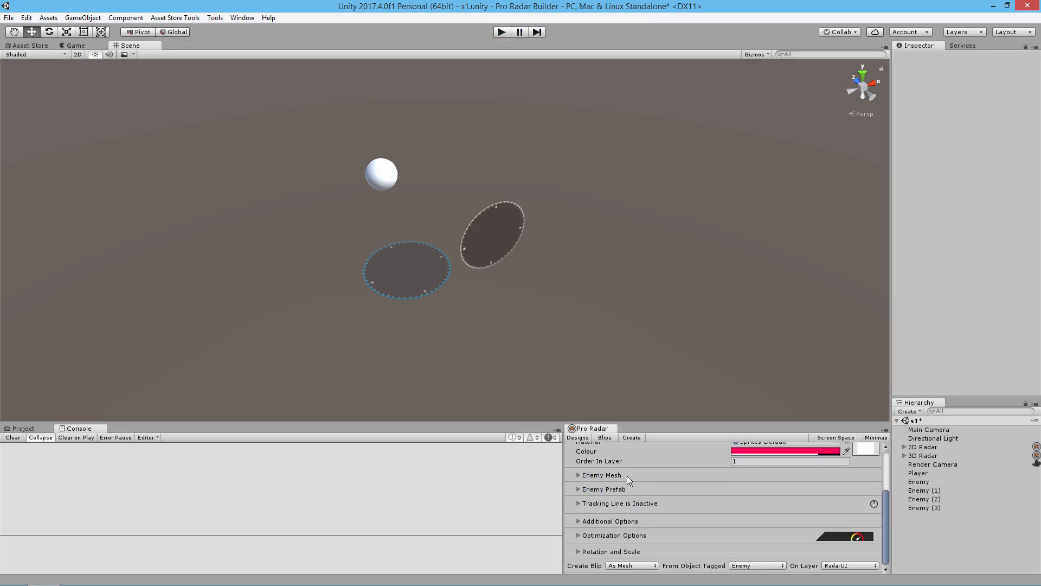
scroll(593, 487, "up", 3)
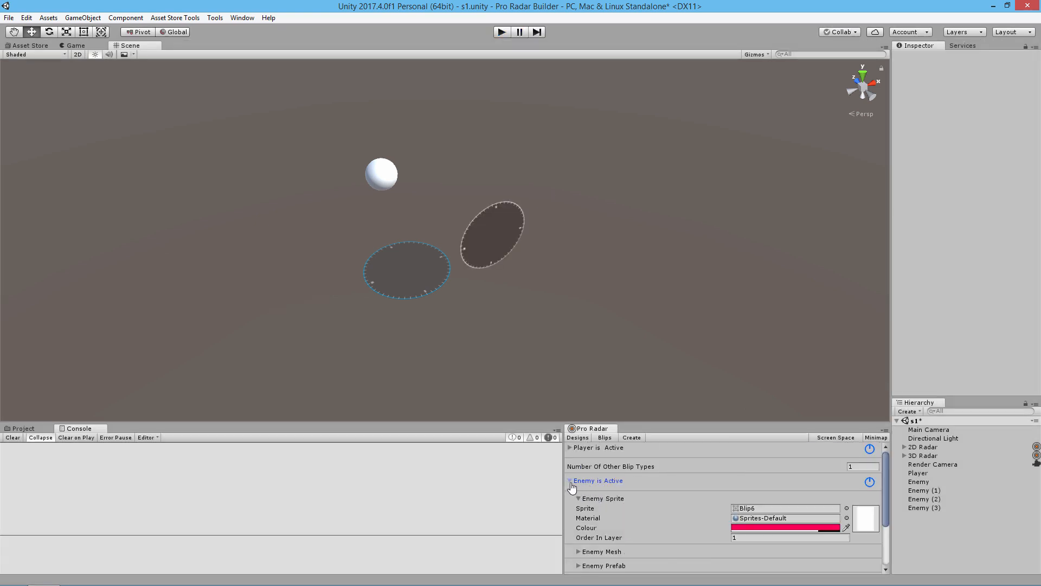
left_click(570, 481)
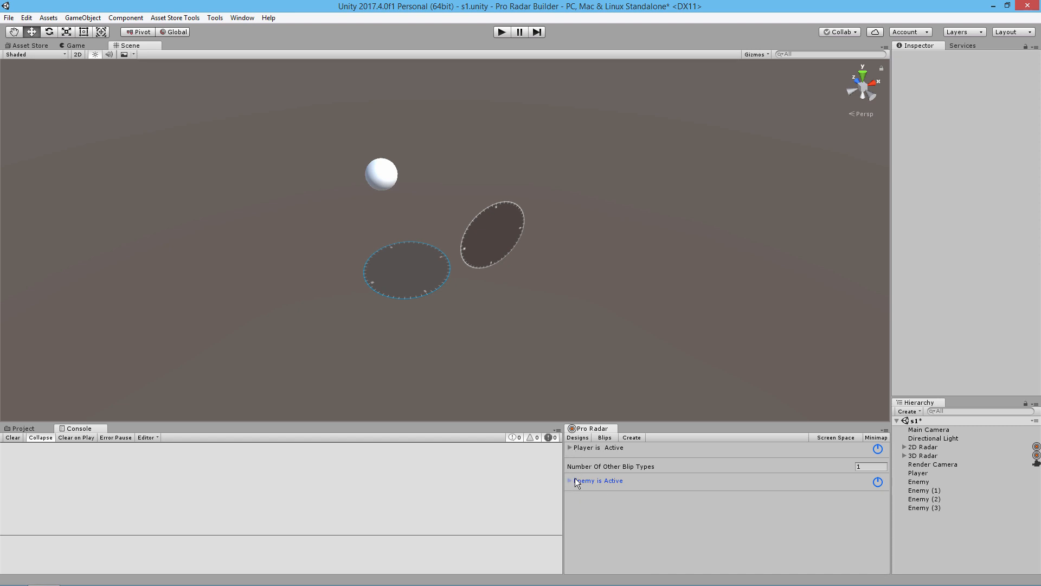
left_click(598, 448)
scroll(603, 468, "down", 1)
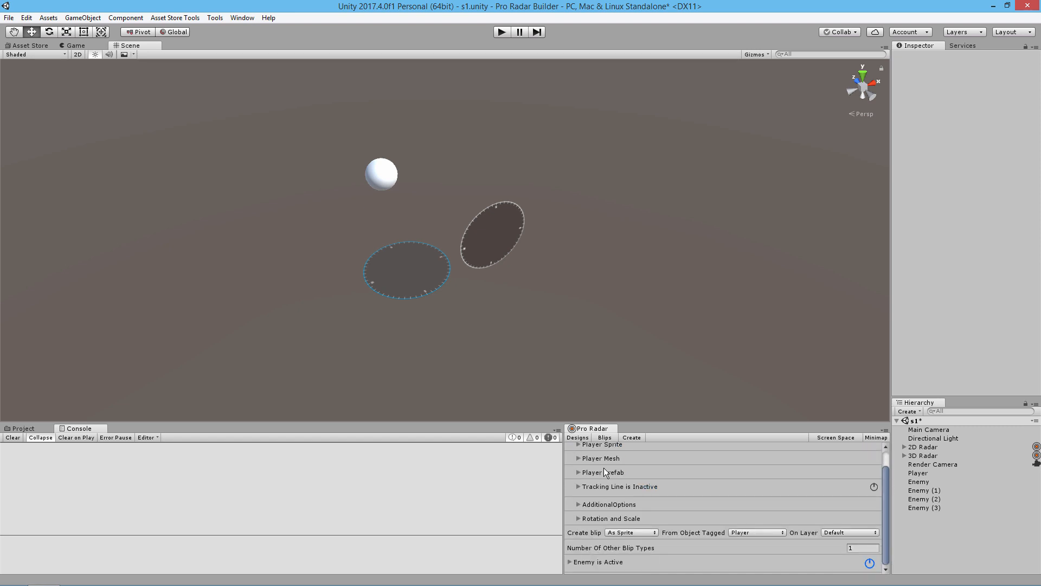
left_click(835, 533)
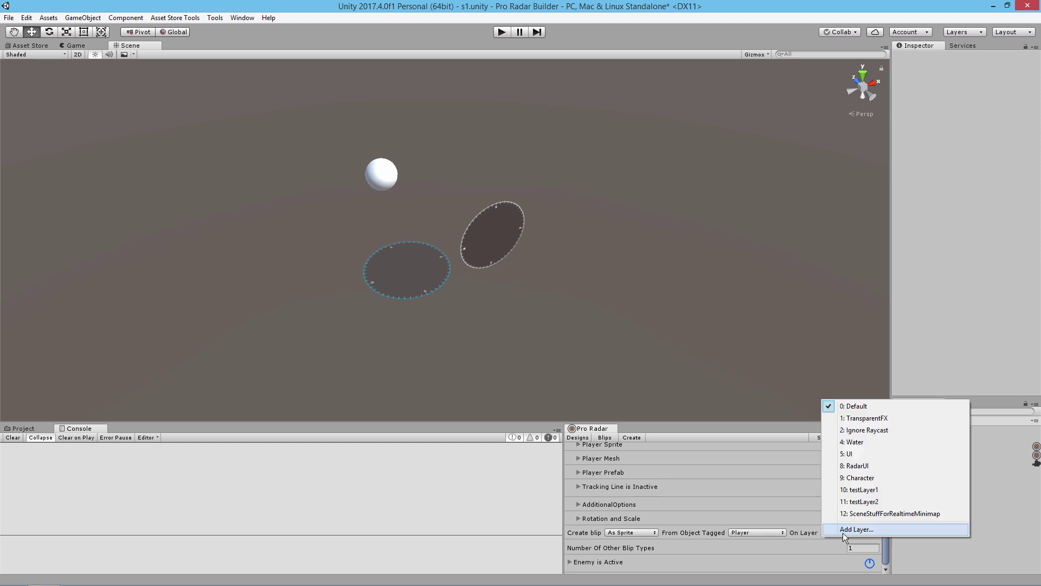
left_click(856, 465)
scroll(687, 515, "up", 1)
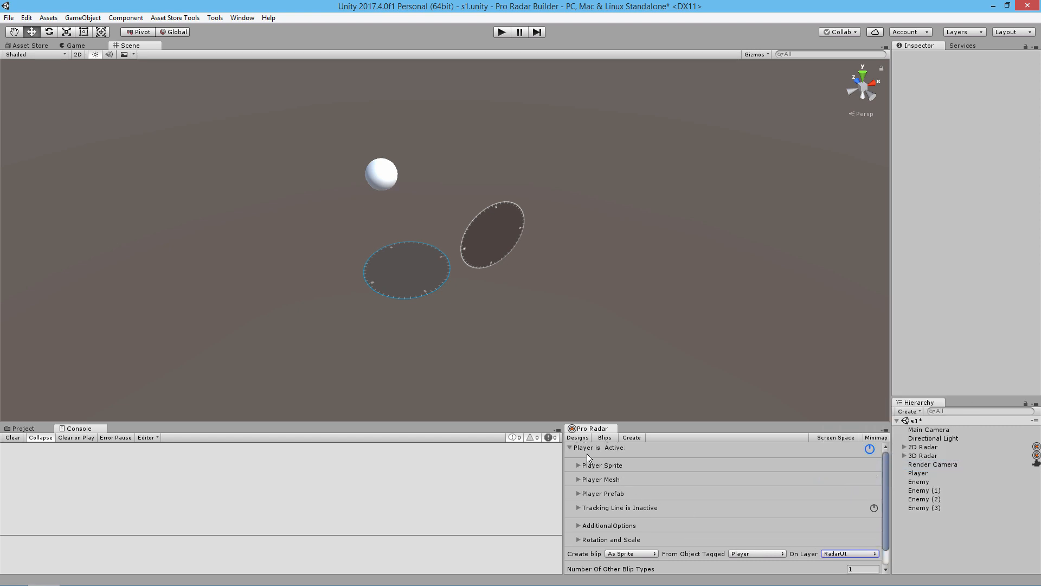
key("ctrl+p")
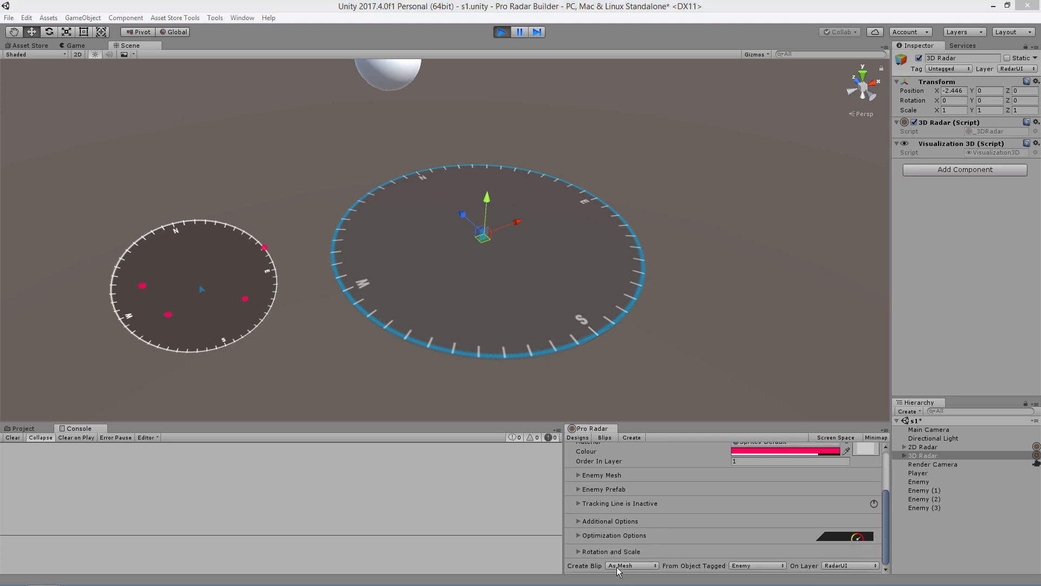
Step: Stop play, create enemy blips as sprites at scale 0.2, then run the scene again
left_click(499, 32)
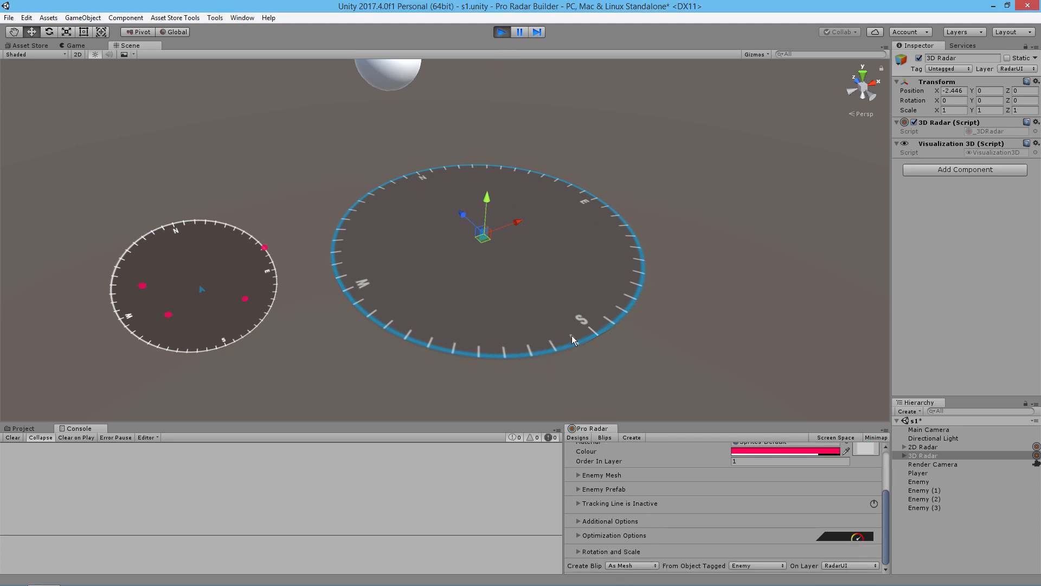
left_click(501, 34)
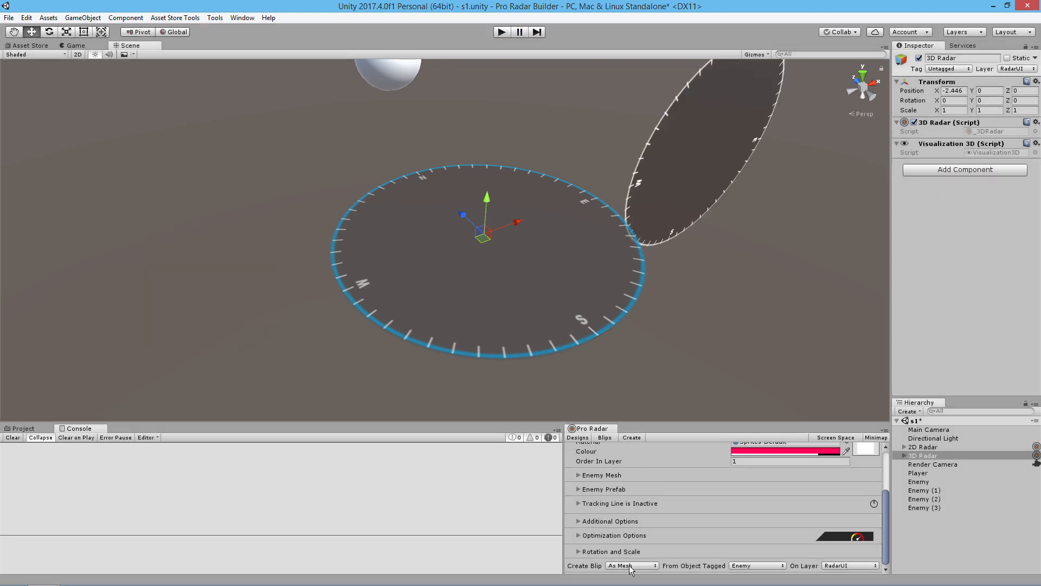
left_click(629, 565)
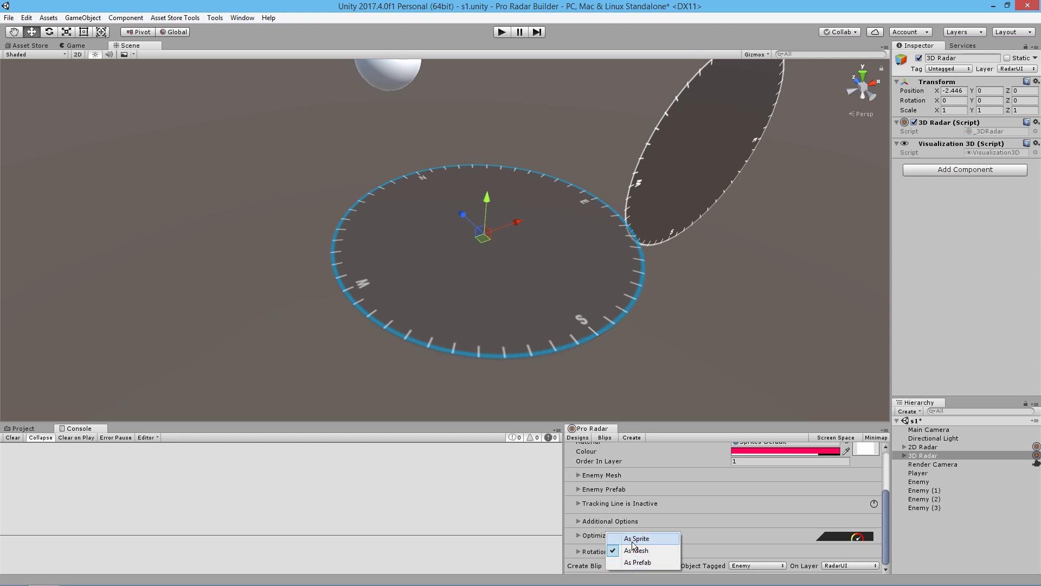
left_click(631, 538)
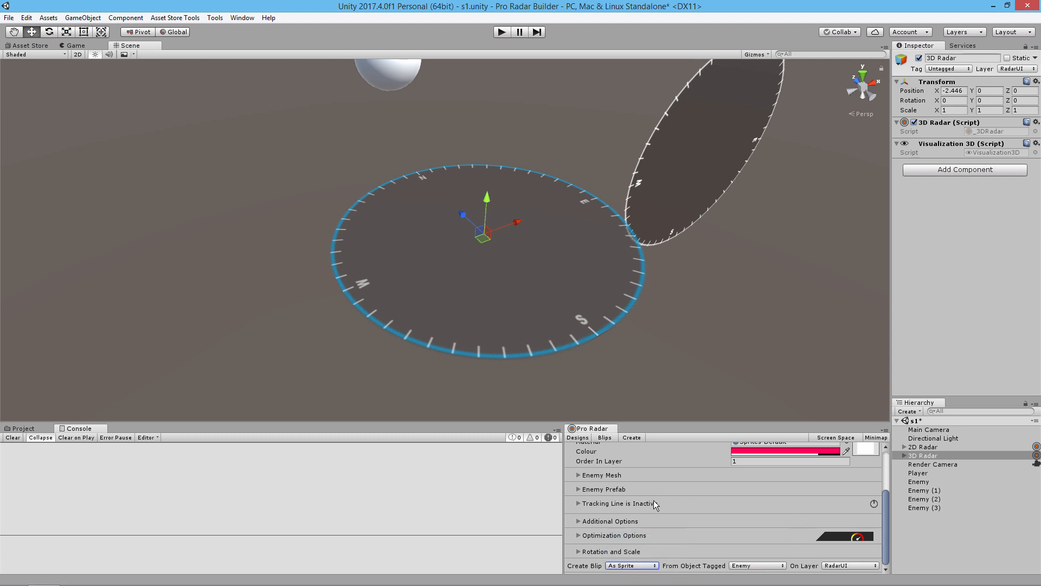
left_click(579, 551)
scroll(675, 523, "down", 2)
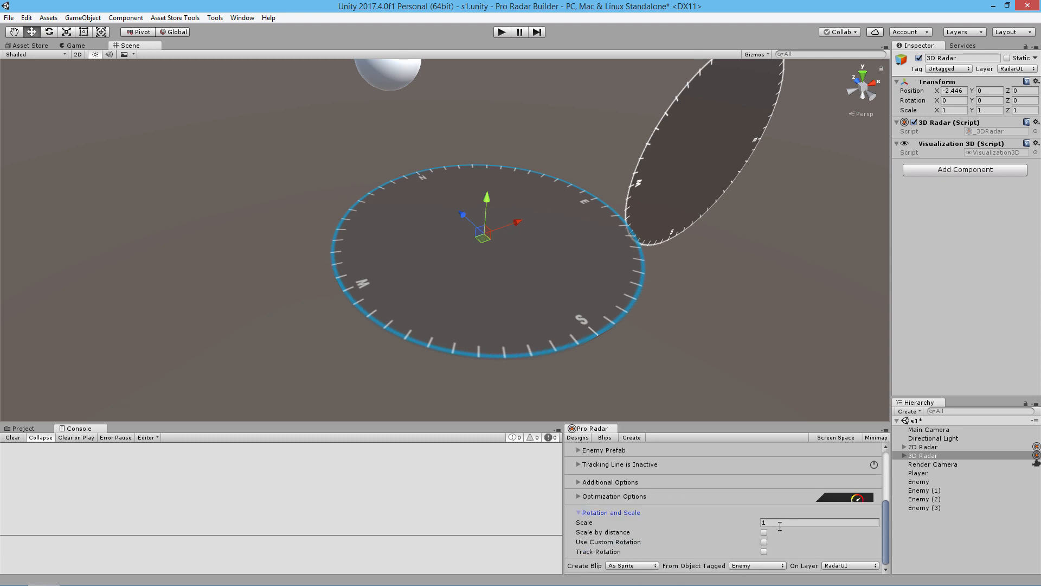
left_click(780, 522)
type("2")
left_click(537, 98)
left_click(503, 32)
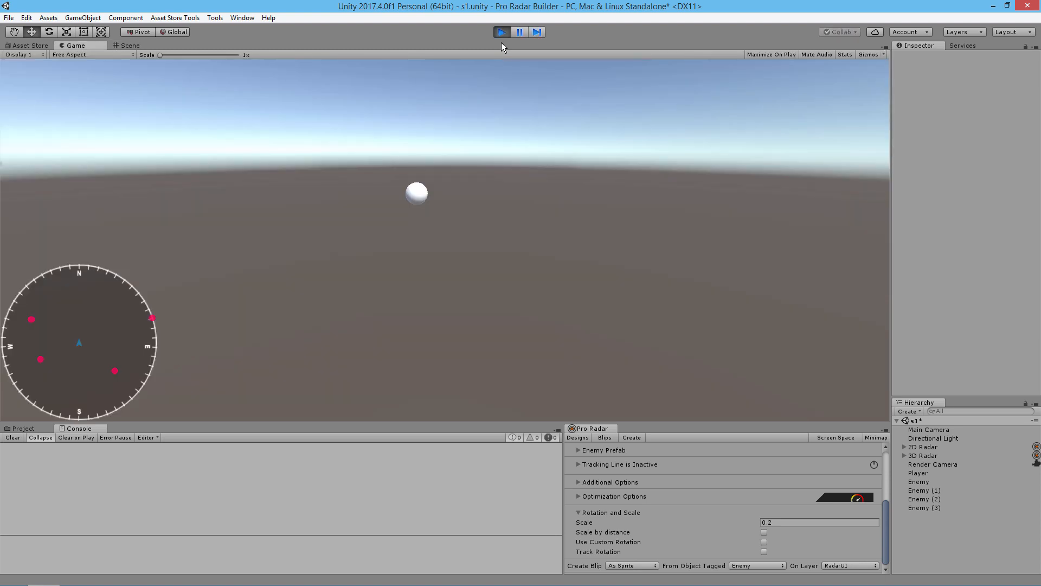
Step: Switch to the Scene view while playing and orbit the camera to a lower angle
left_click(129, 45)
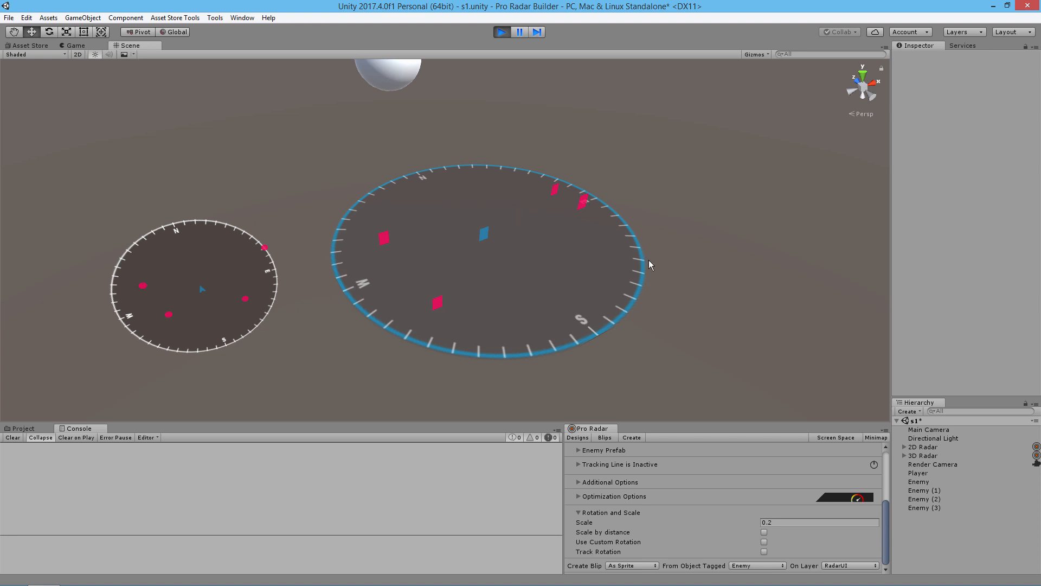
mouse_move(669, 326)
left_mouse_down("alt")
mouse_move(638, 248)
mouse_move(656, 284)
mouse_move(644, 272)
left_mouse_up("alt")
scroll(644, 273, "down", 2)
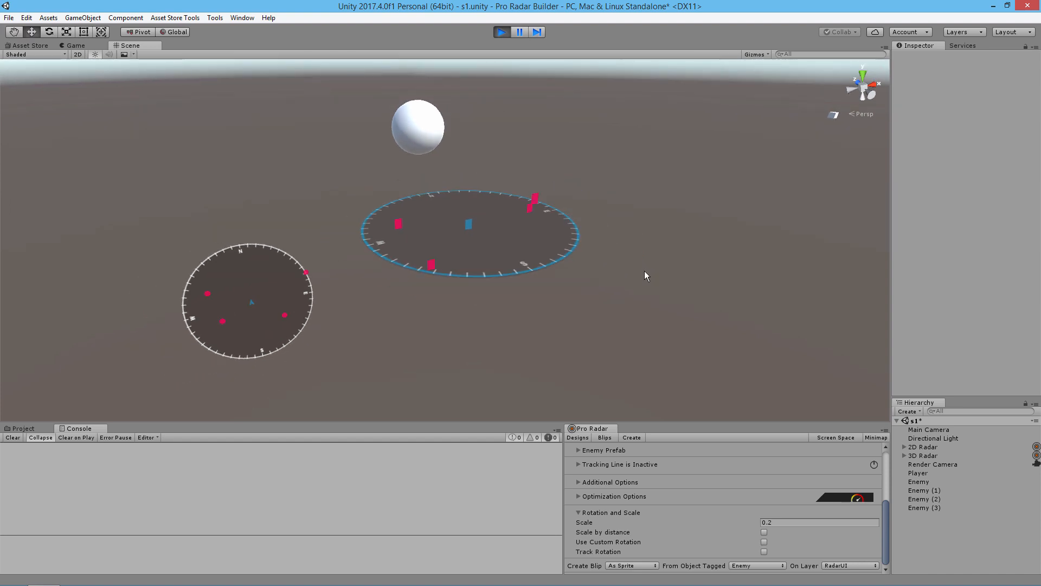